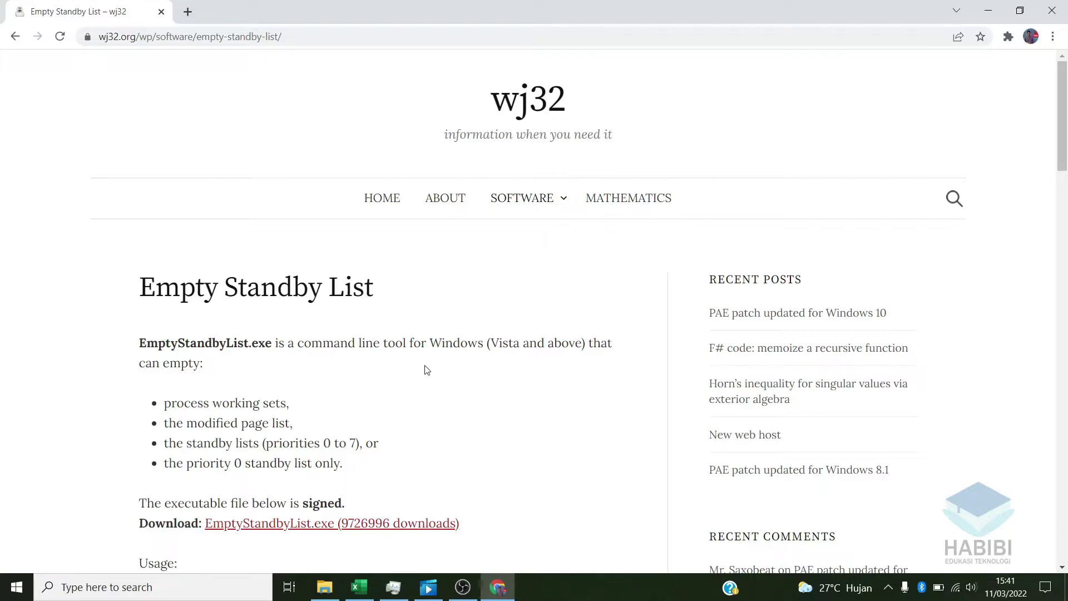
Download EmptyStandbyList.exe and show it in its download folder, closing the folder and browser windows when finished.
scroll(452, 418, "down", 3)
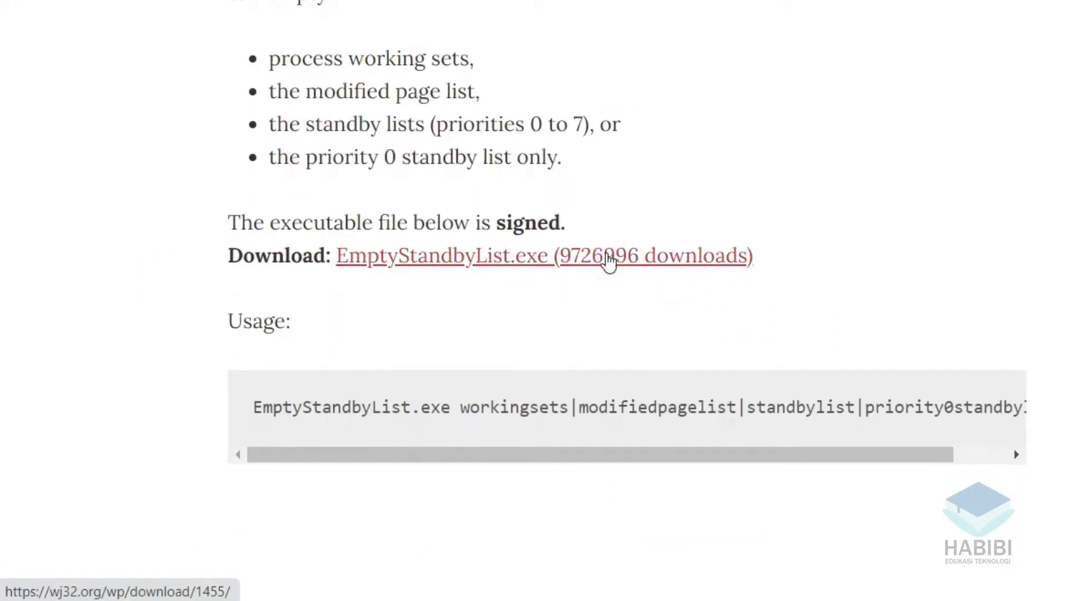
left_click(682, 270)
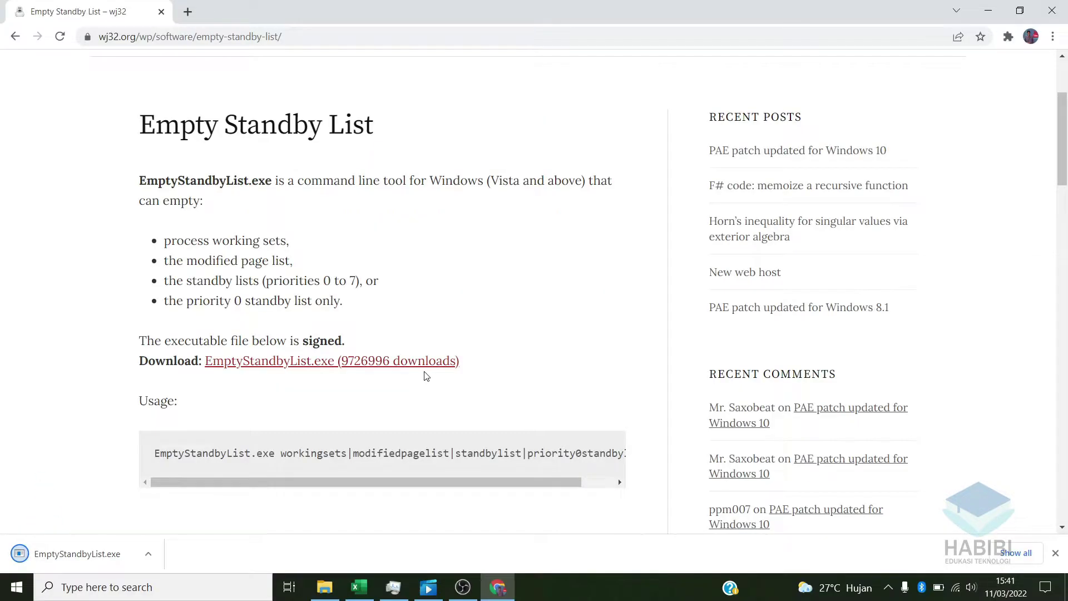
left_click(148, 559)
left_click(197, 507)
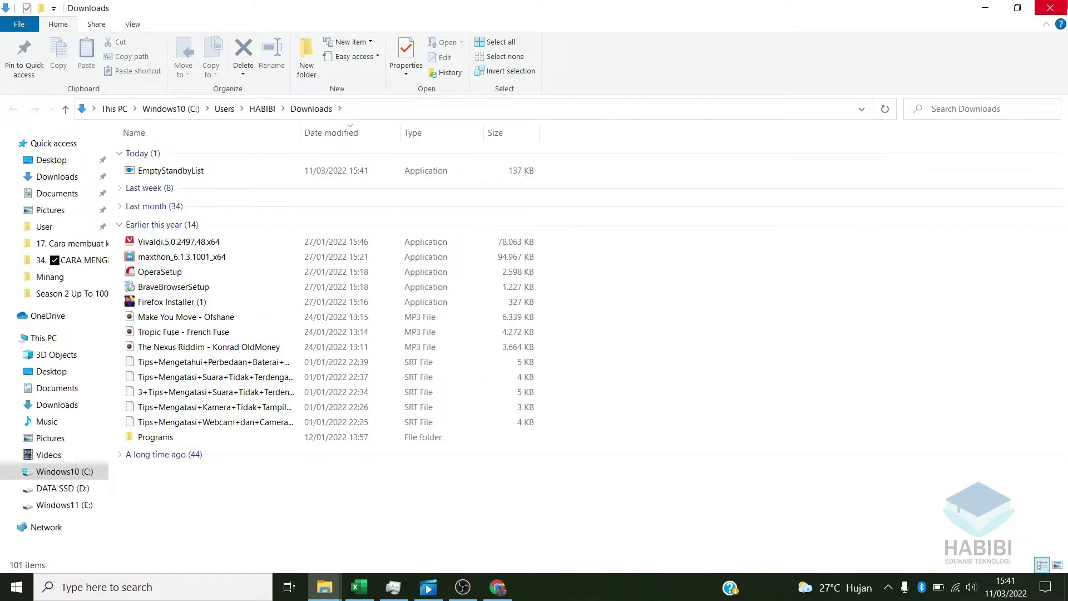
left_click(1050, 8)
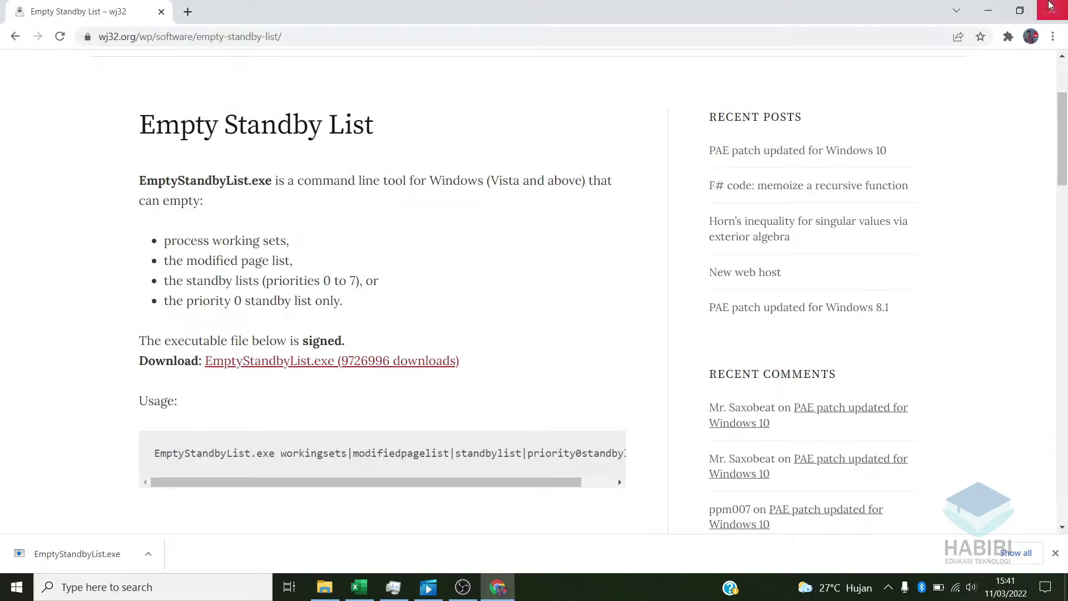
left_click(1052, 10)
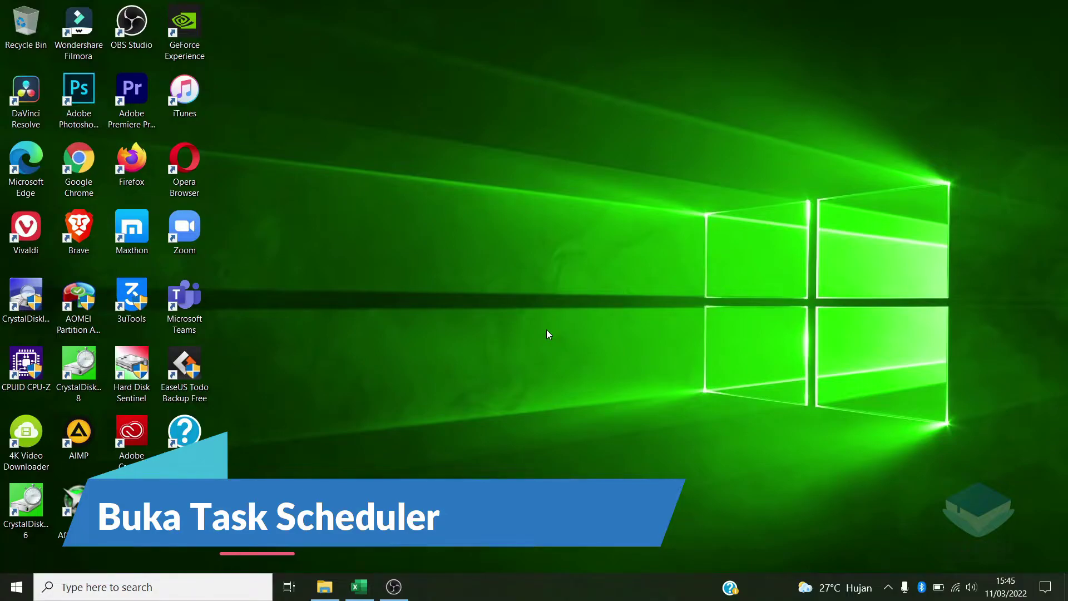
Open Task Scheduler and start a new task named Memory Cache in the Task Scheduler Library.
key("super")
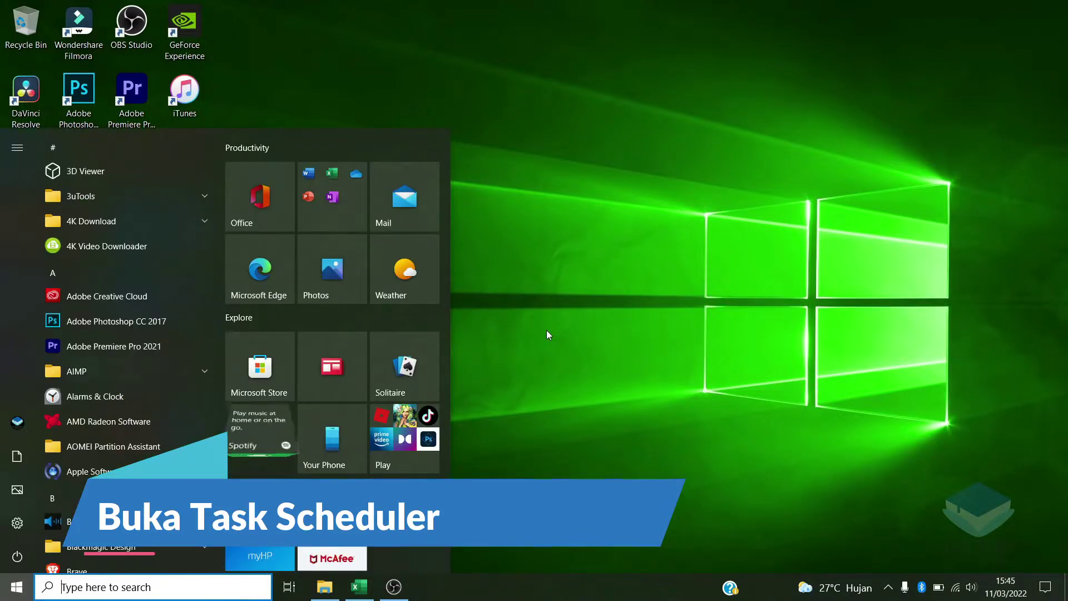
type("task s")
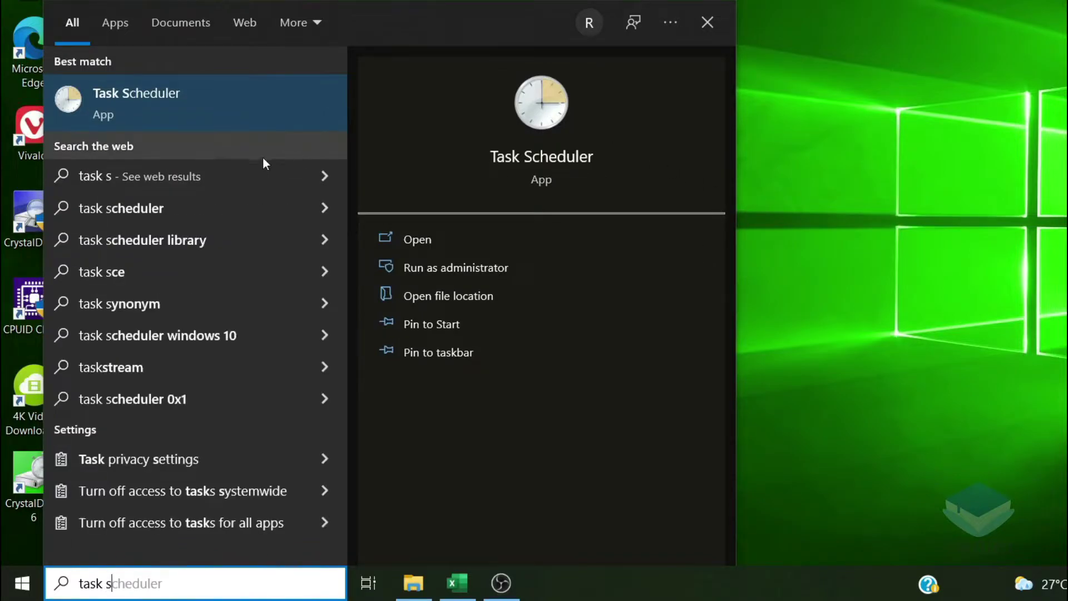
left_click(206, 106)
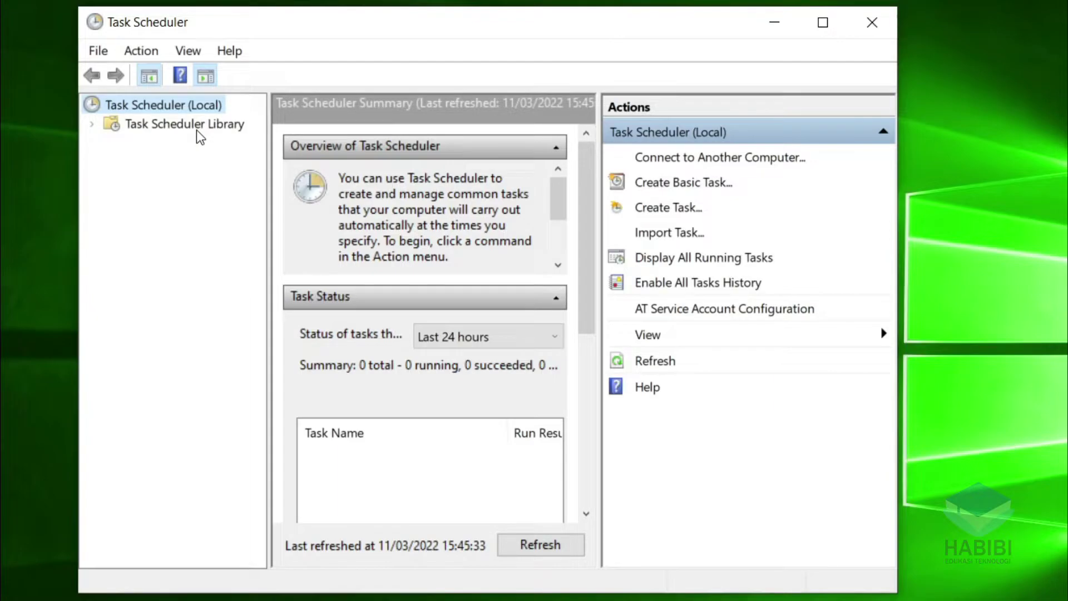
left_click(196, 127)
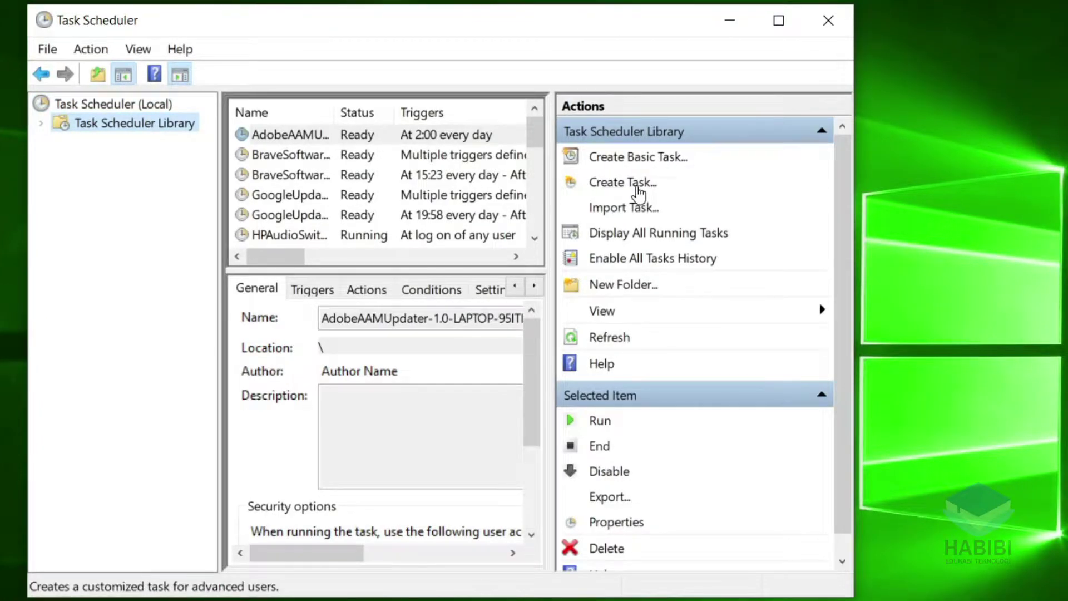
left_click(638, 185)
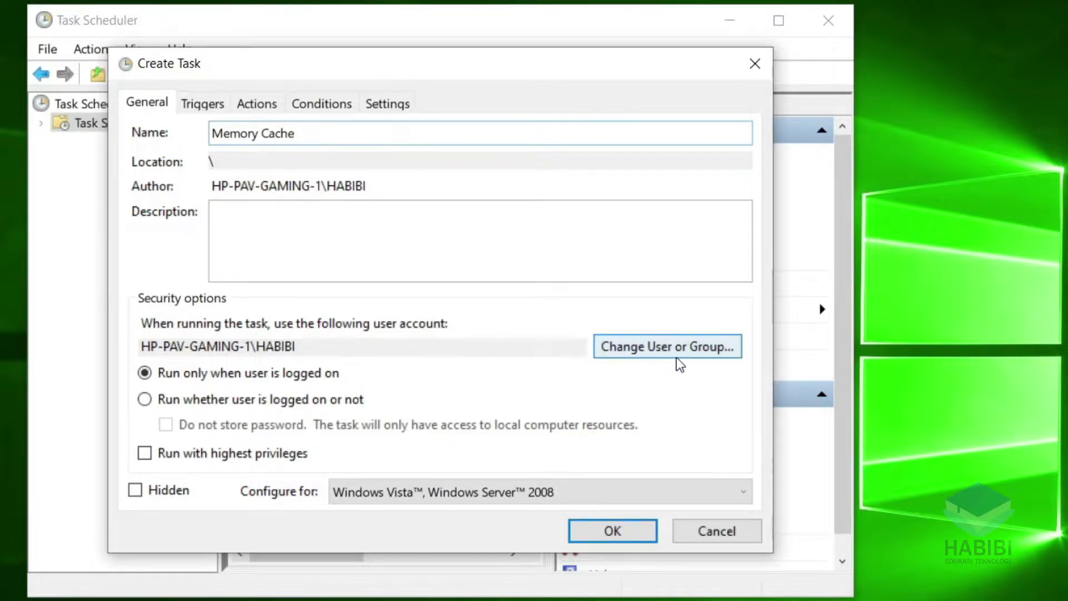
Change the account that runs the task to SYSTEM by searching the computer's users and groups.
left_click(688, 347)
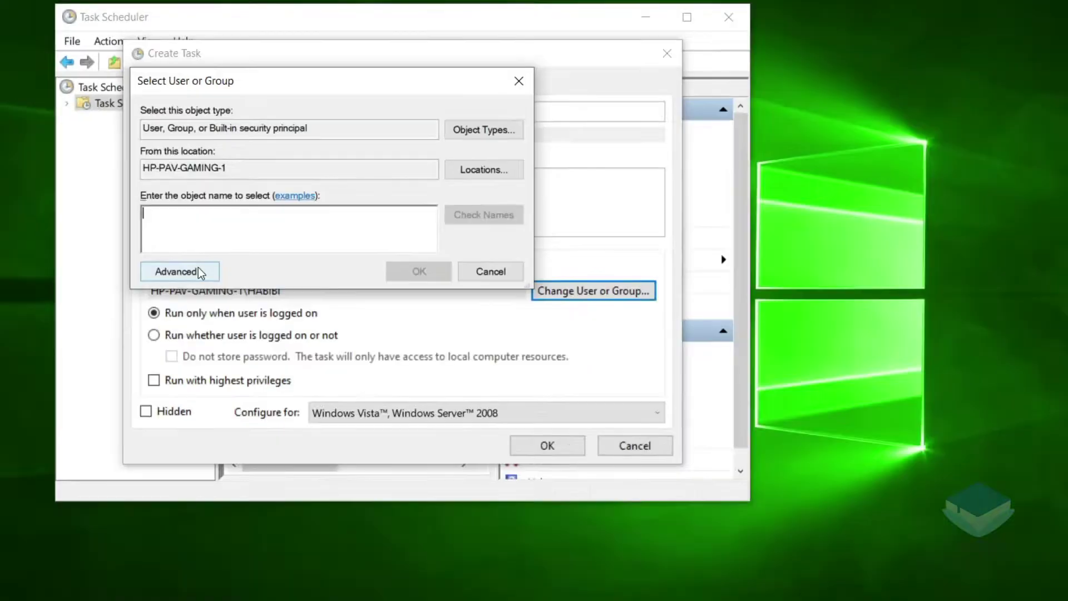
left_click(178, 272)
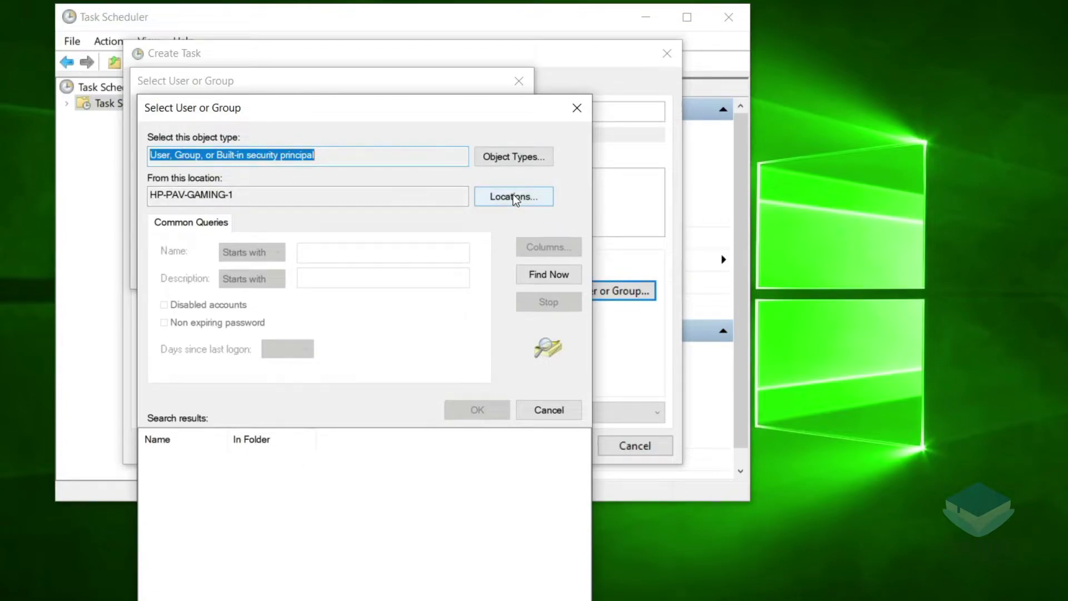
left_click(551, 272)
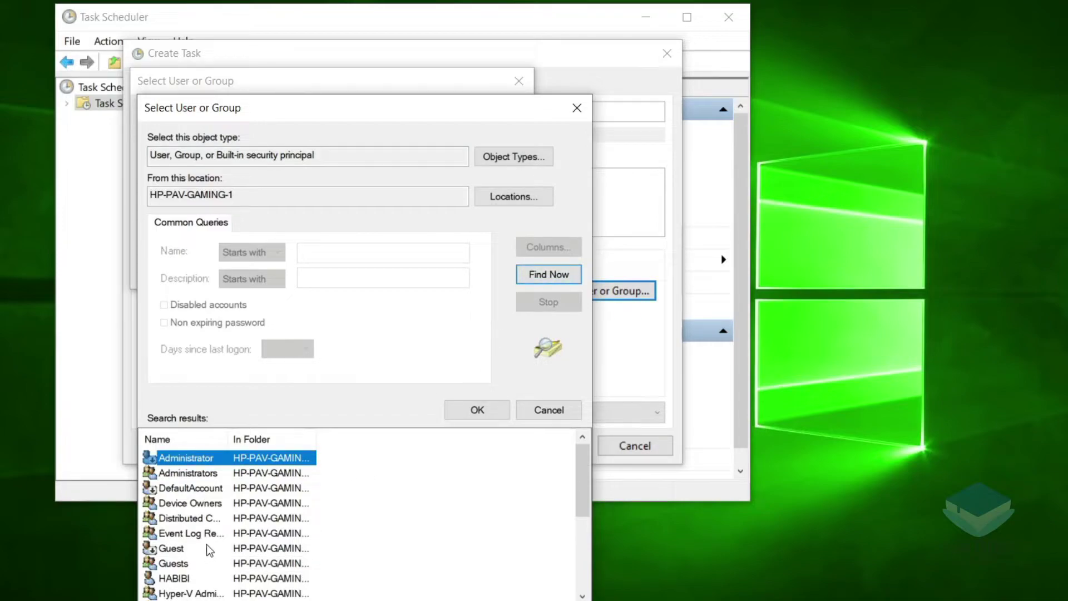
scroll(206, 546, "down", 2)
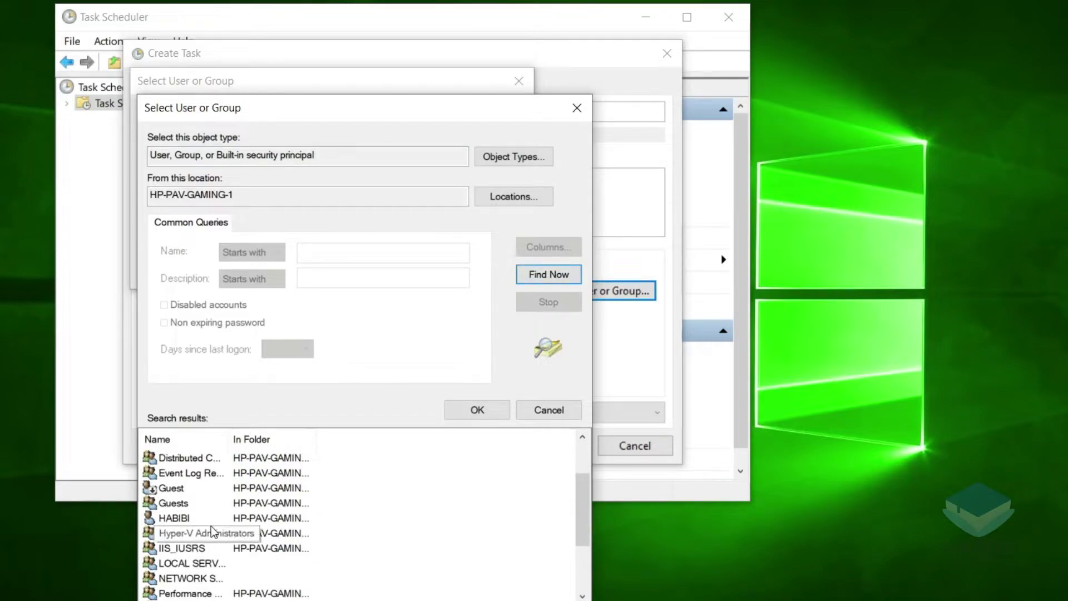
scroll(211, 525, "down", 2)
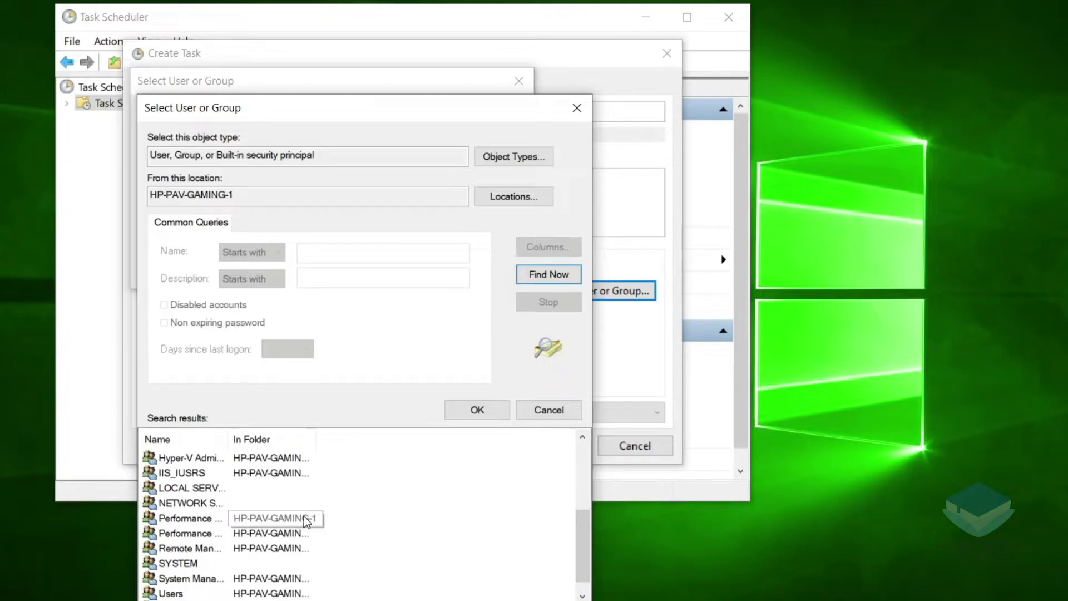
scroll(196, 556, "down", 1)
left_click(192, 549)
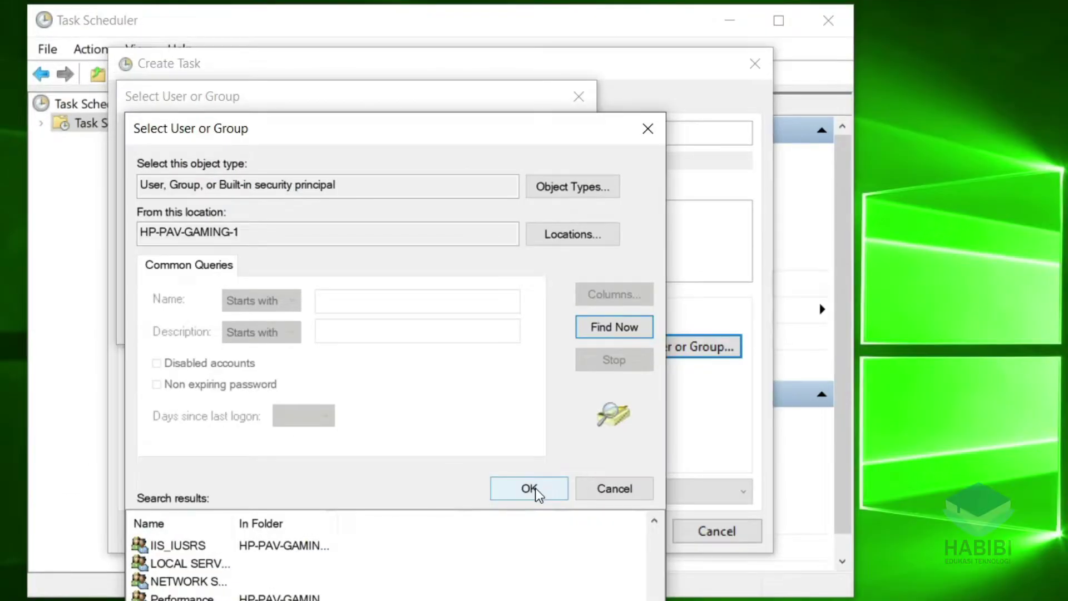
left_click(487, 410)
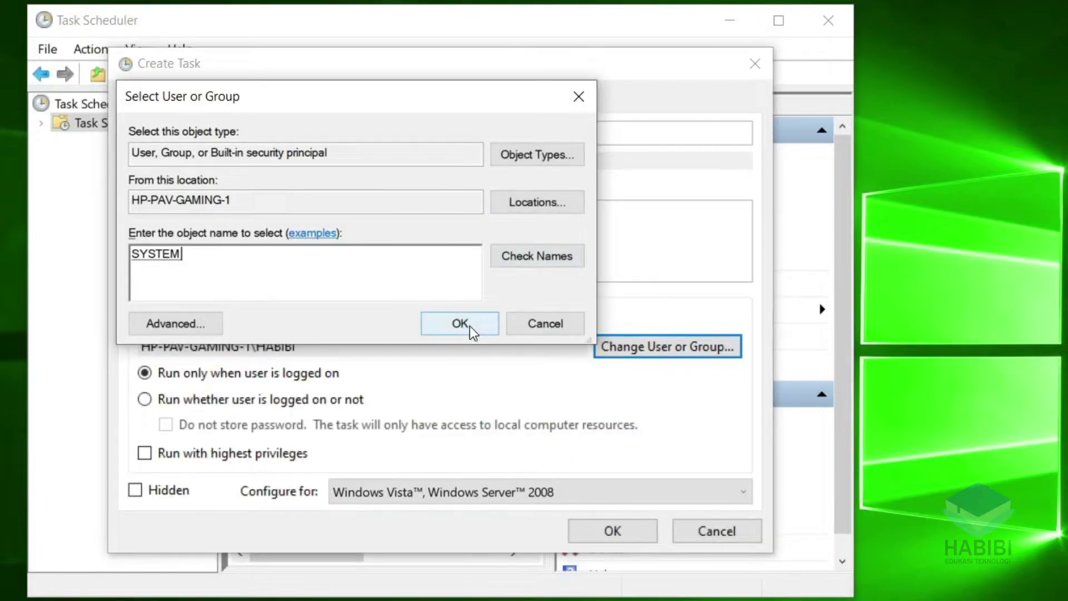
left_click(471, 330)
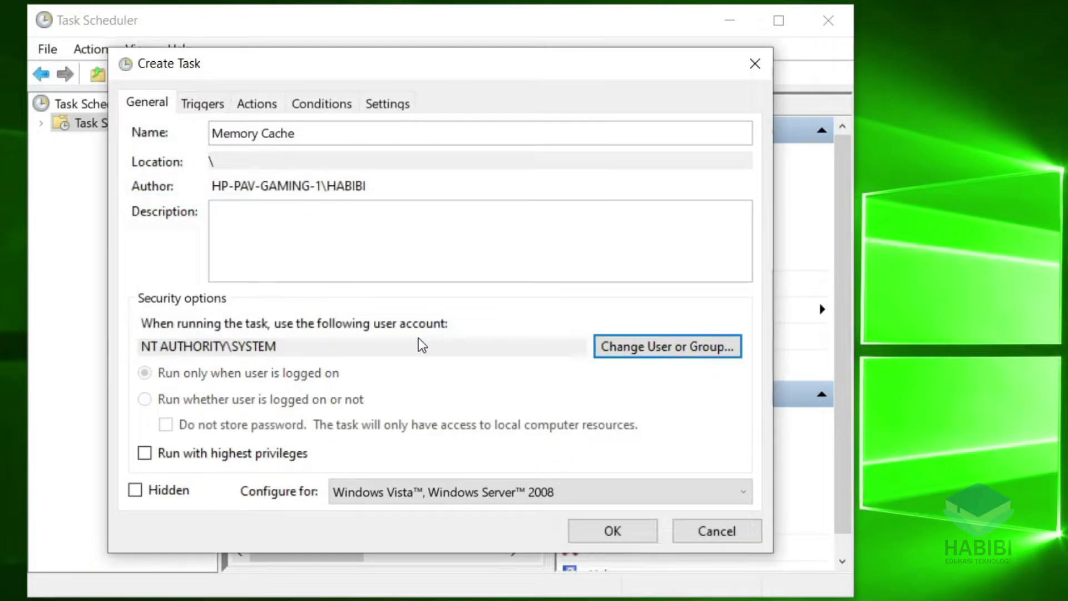
Set the task to run with highest privileges and configure it for Windows 10.
left_click(207, 455)
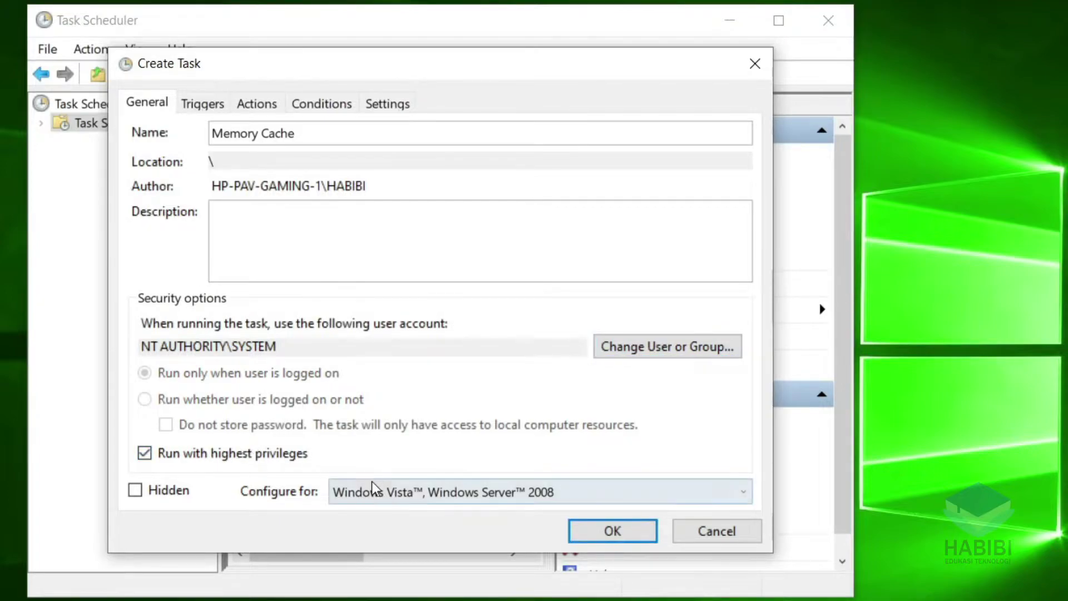
left_click(466, 494)
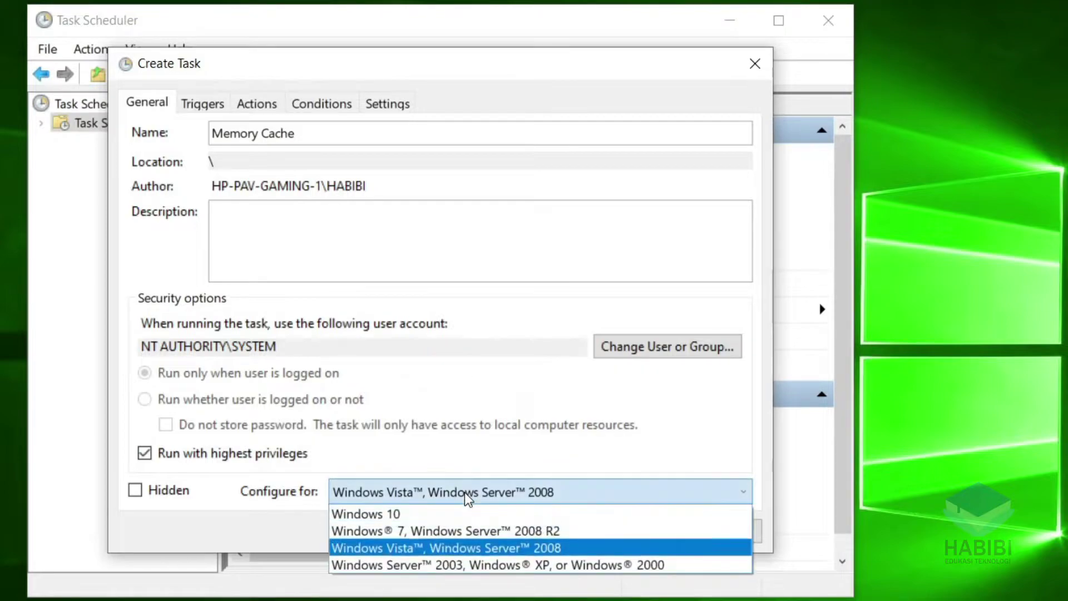
left_click(418, 515)
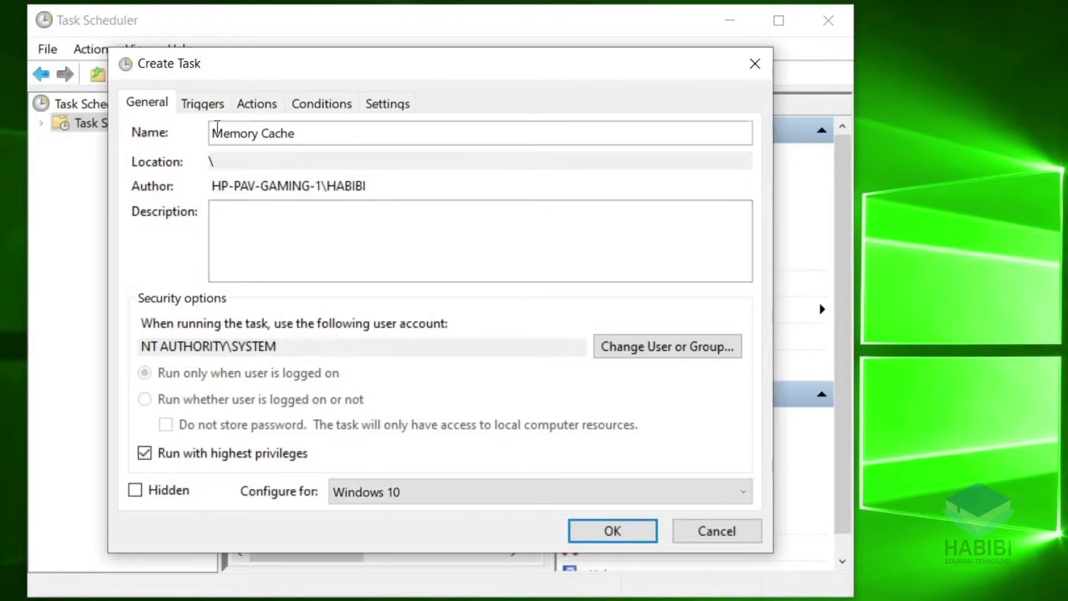
Add an enabled one-time scheduled trigger that repeats the task every 5 minutes for an indefinite duration.
left_click(213, 102)
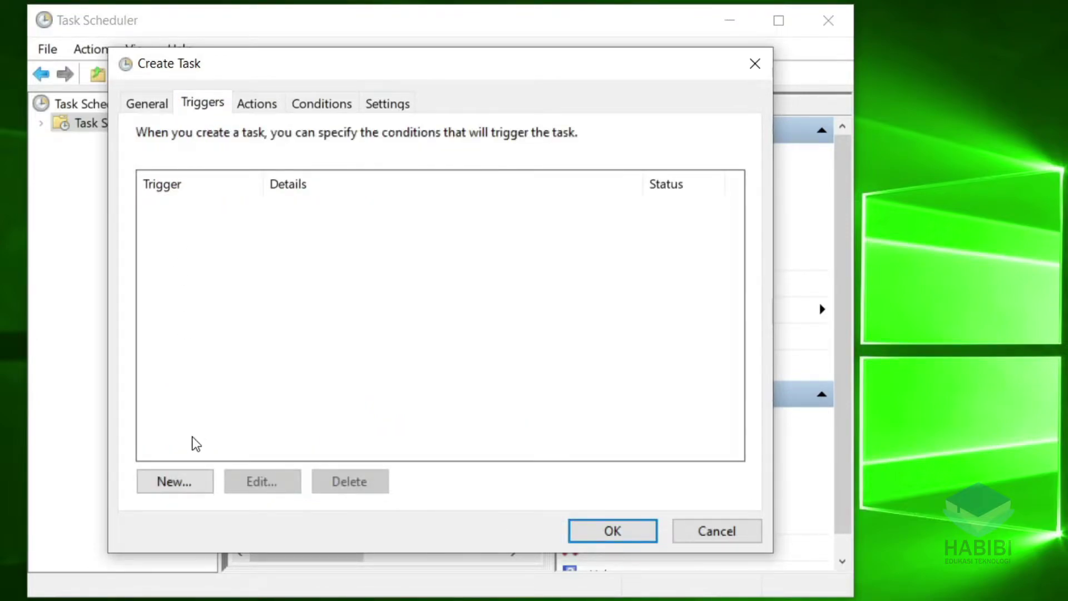
left_click(174, 482)
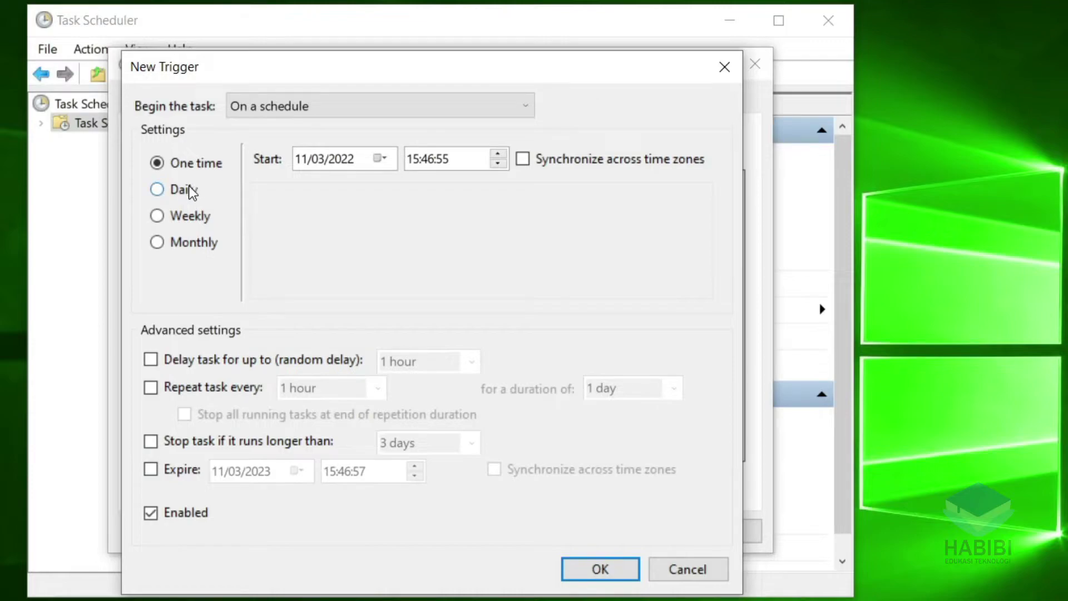
left_click(215, 391)
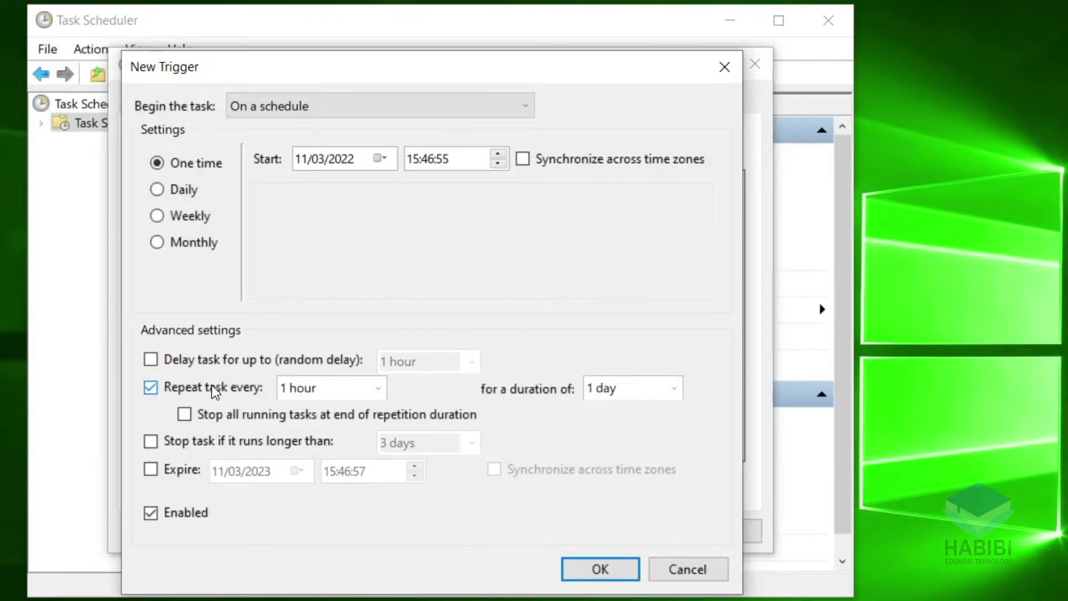
left_click(380, 389)
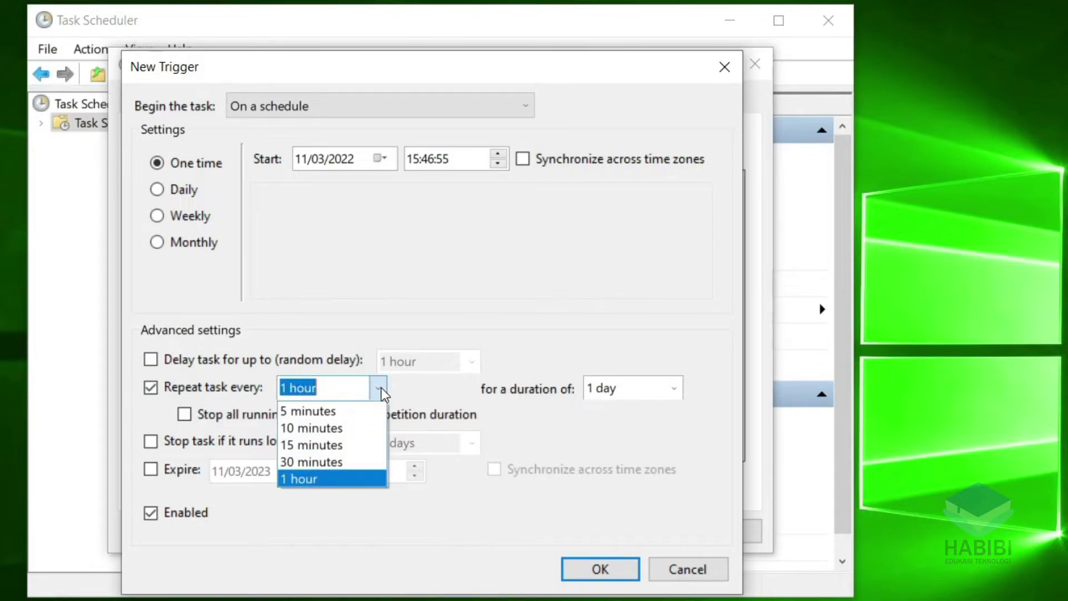
left_click(331, 411)
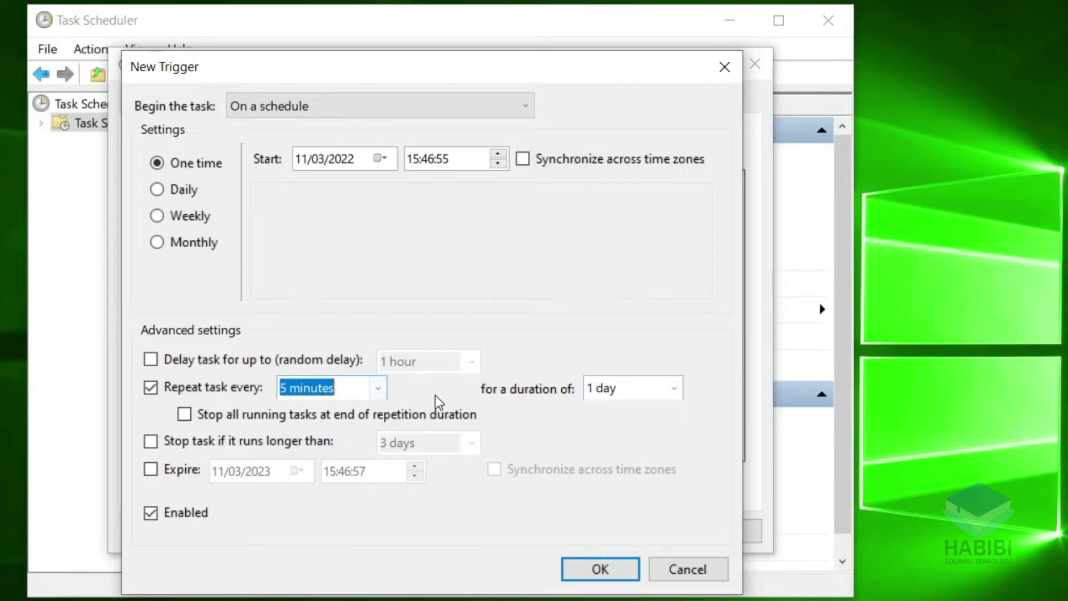
left_click(674, 389)
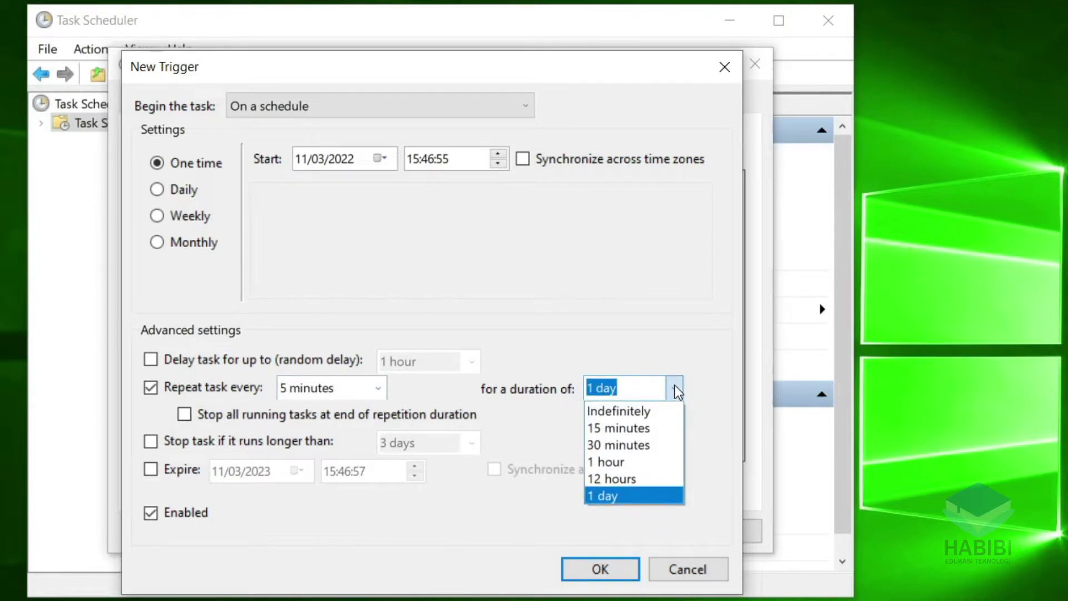
left_click(646, 412)
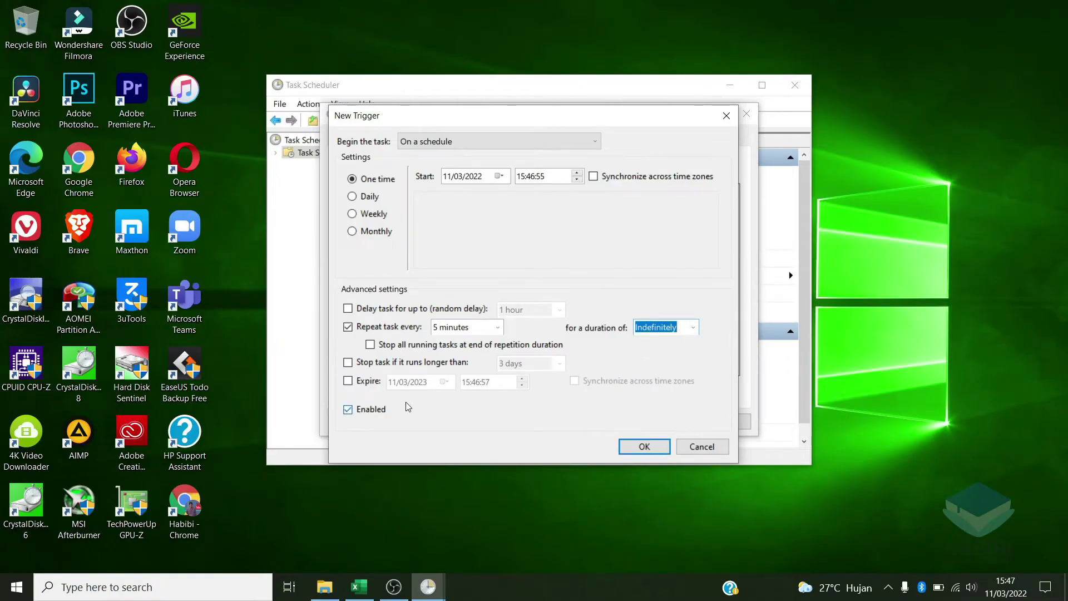
left_click(349, 410)
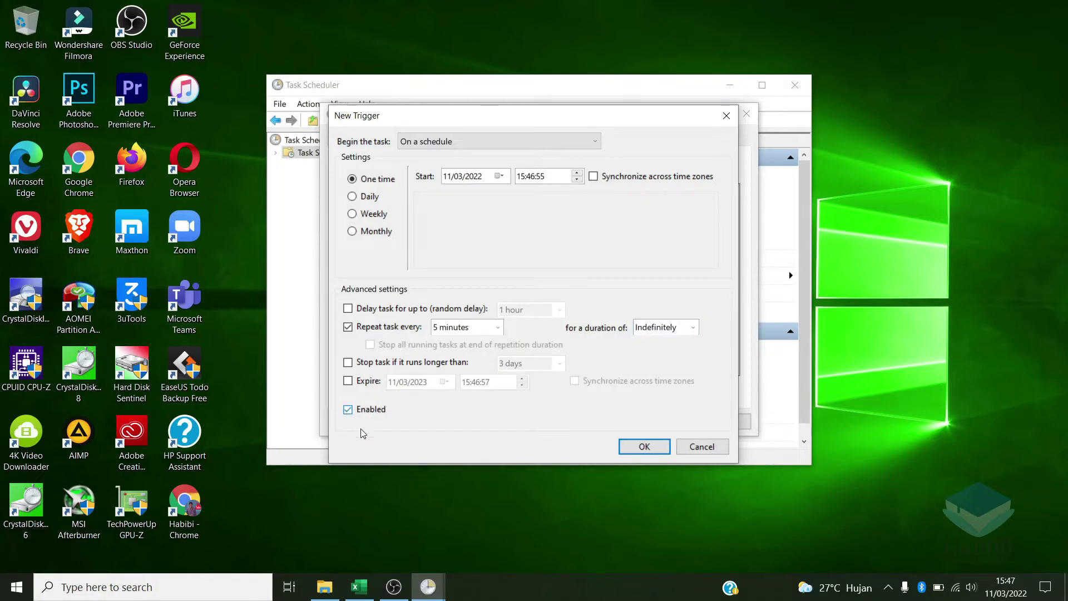
left_click(646, 446)
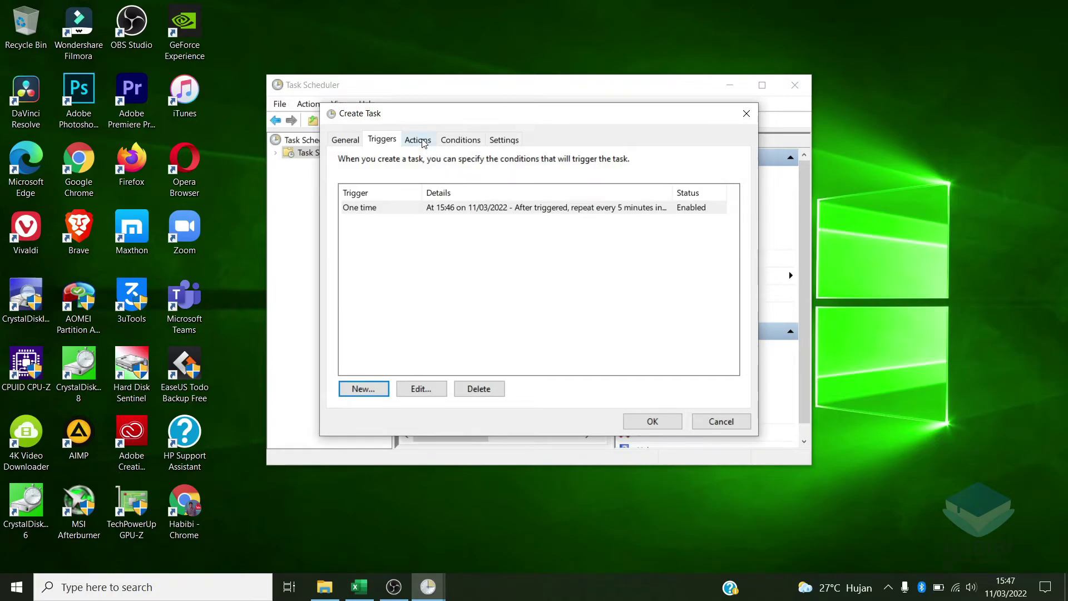
Begin a new action for the task with the action type Start a program.
left_click(423, 143)
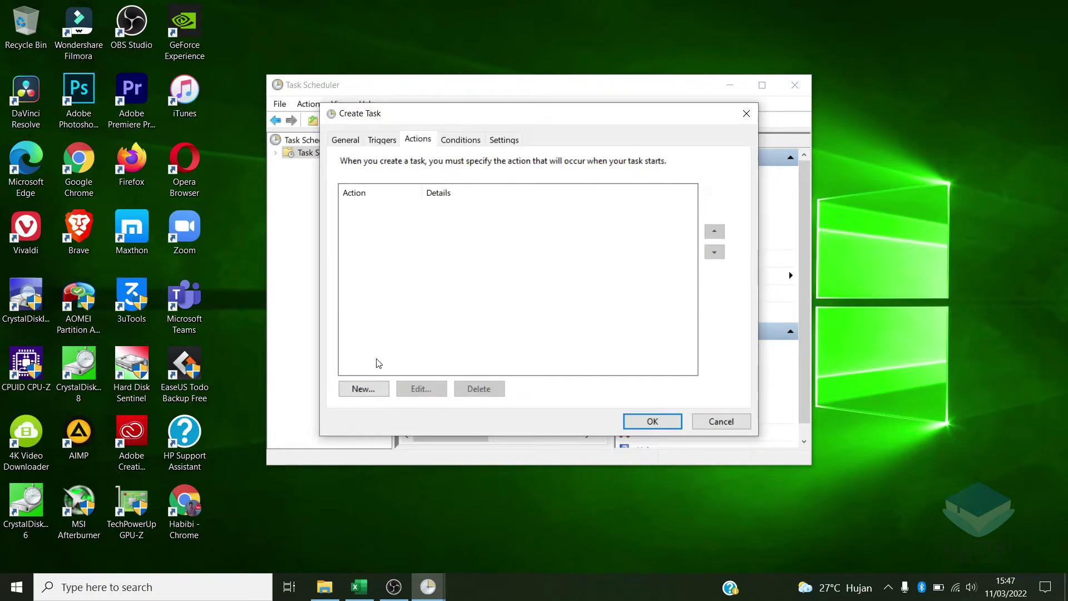
left_click(363, 388)
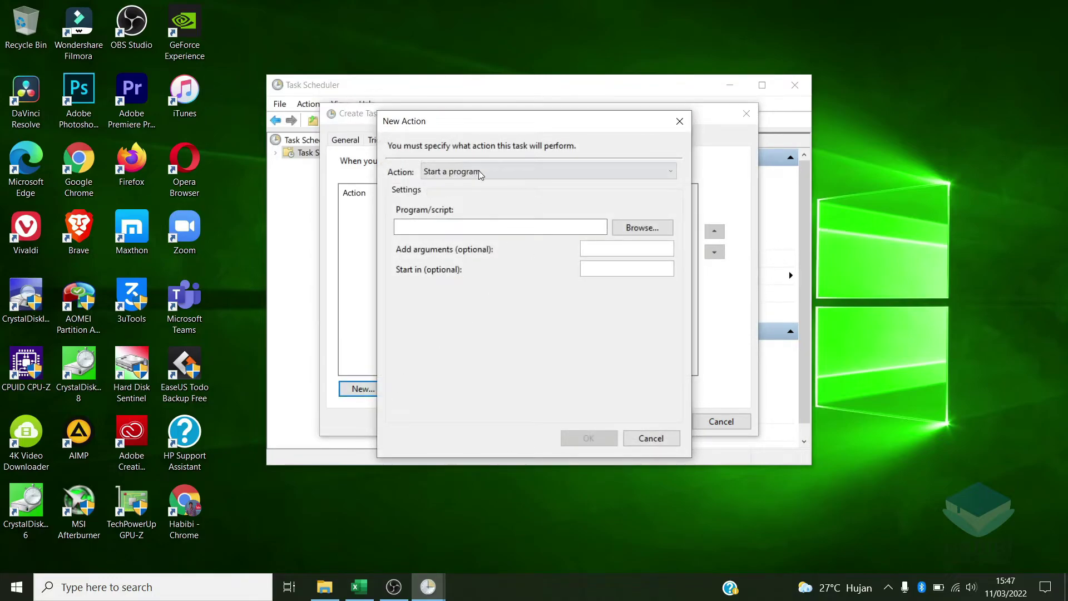
left_click(514, 171)
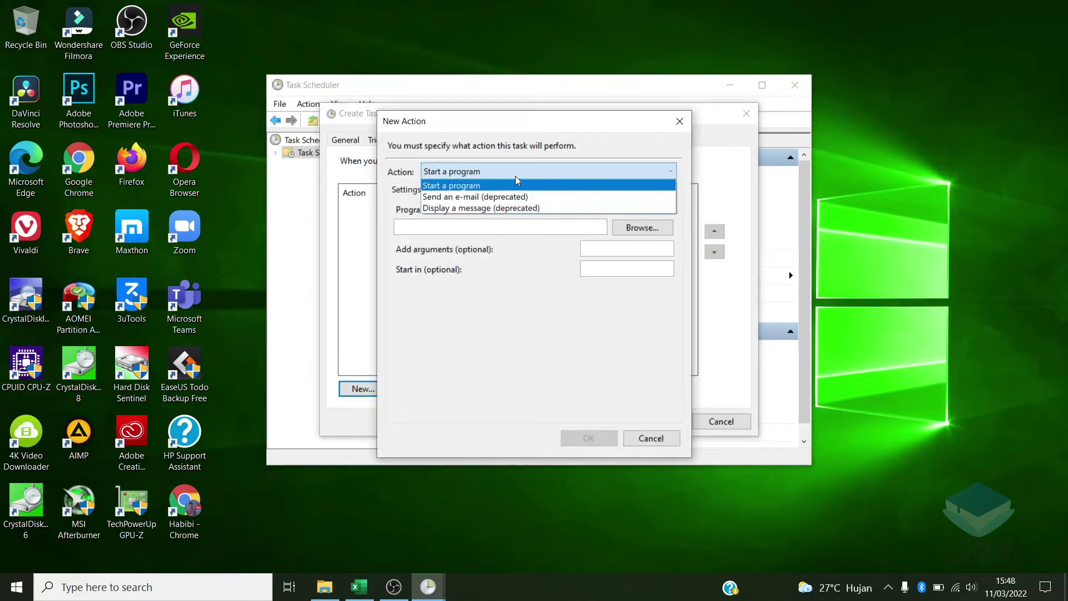
left_click(515, 186)
Set EmptyStandbyList.exe from the Downloads folder as the action's program, and save the action and the Memory Cache task.
left_click(641, 228)
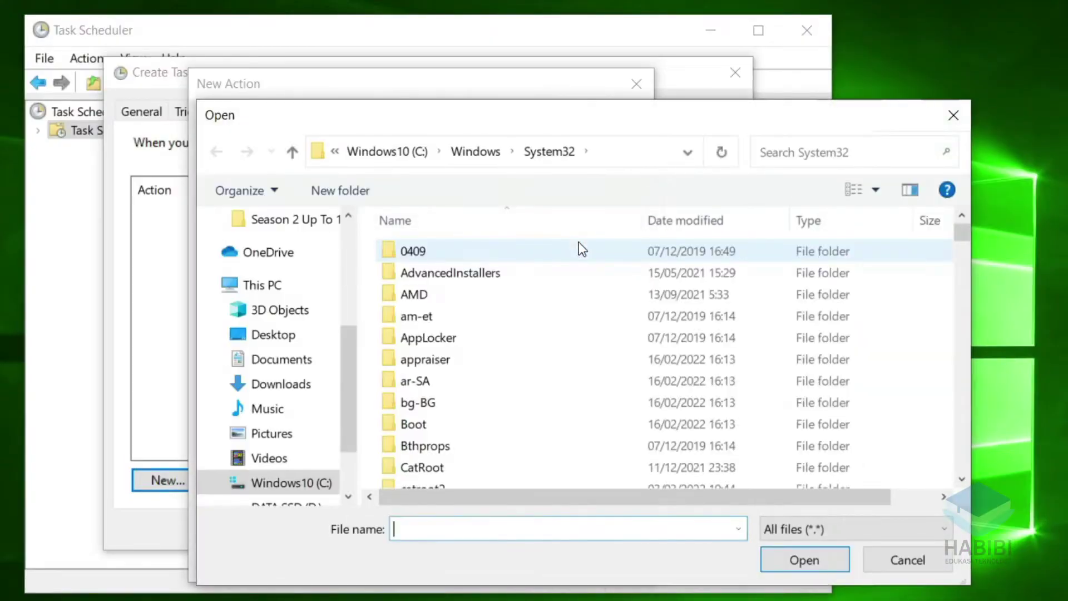
scroll(305, 306, "up", 5)
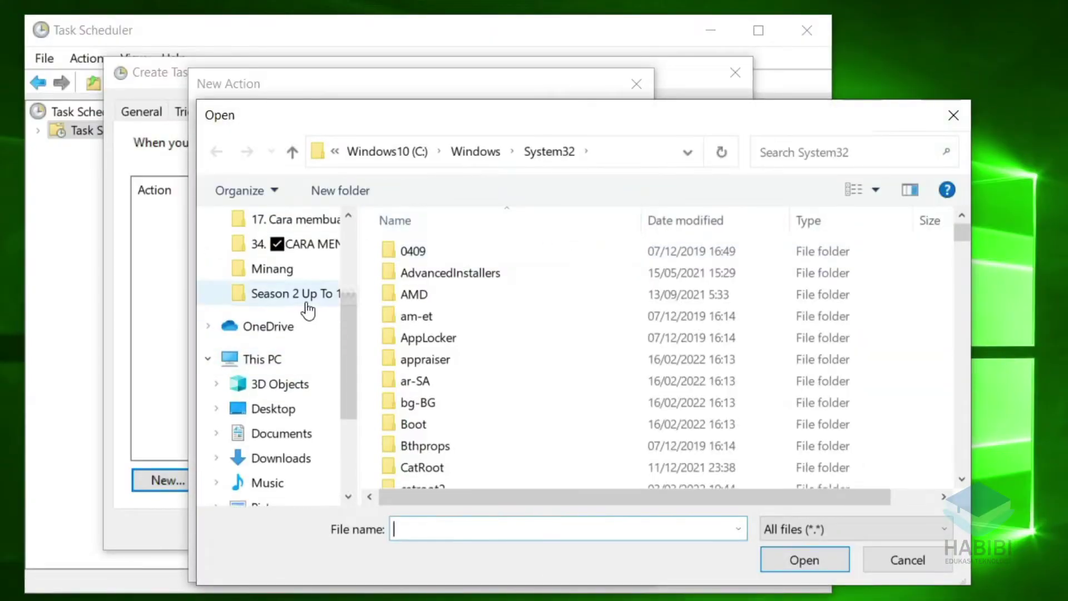
left_click(299, 287)
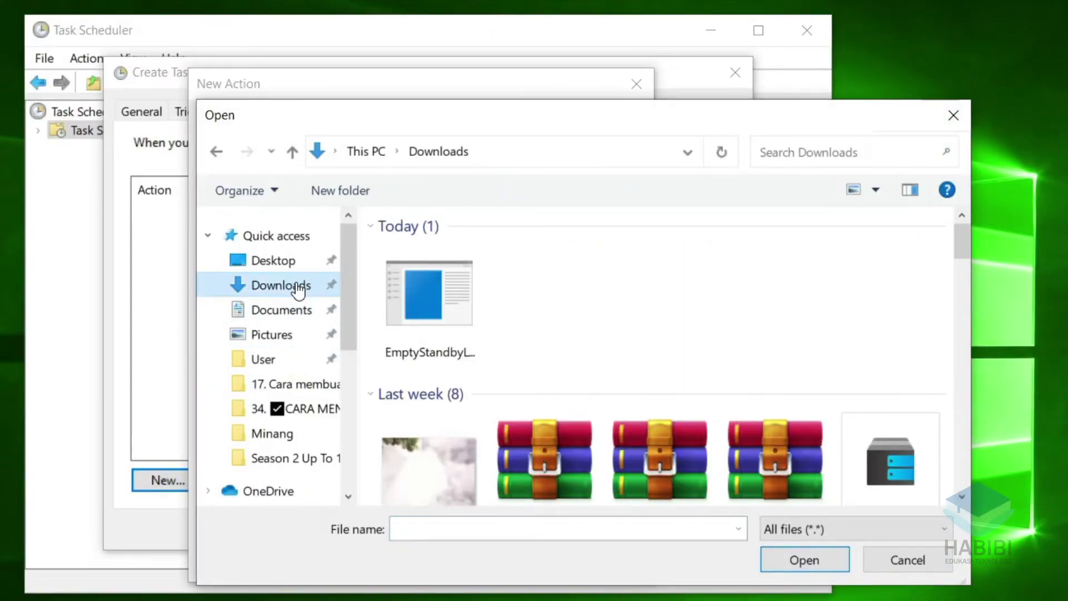
scroll(284, 406, "down", 1)
scroll(465, 281, "down", 4)
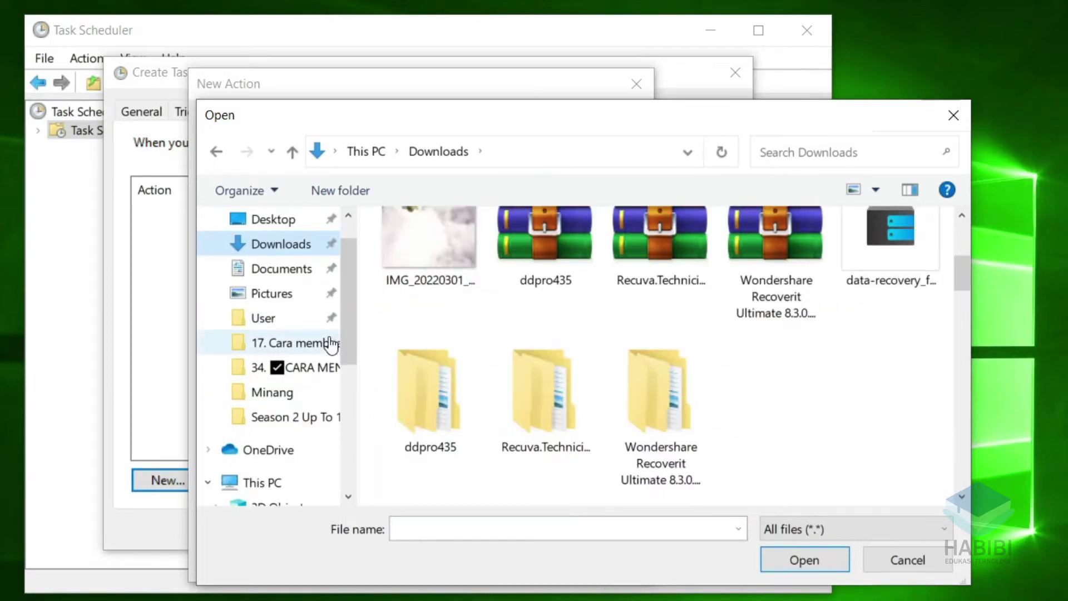
scroll(270, 341, "down", 2)
scroll(493, 306, "up", 5)
left_click(439, 306)
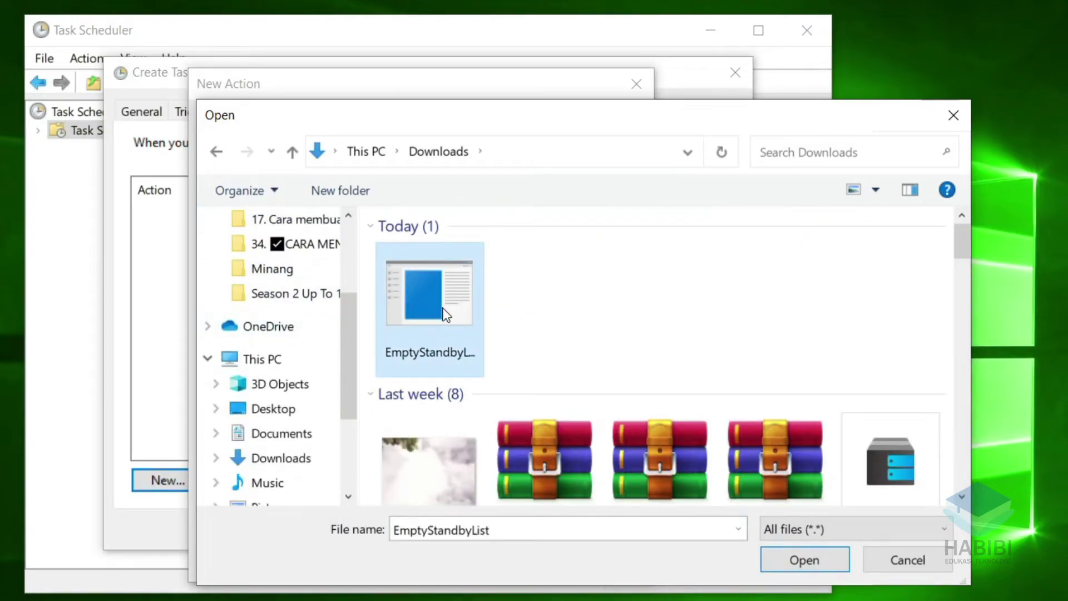
left_click(803, 560)
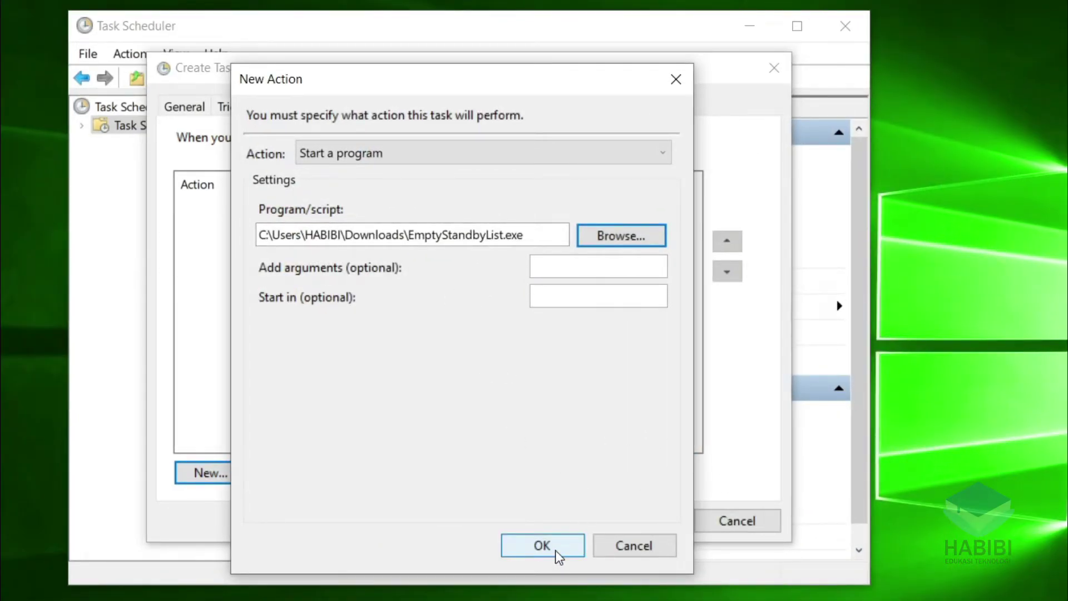
left_click(556, 548)
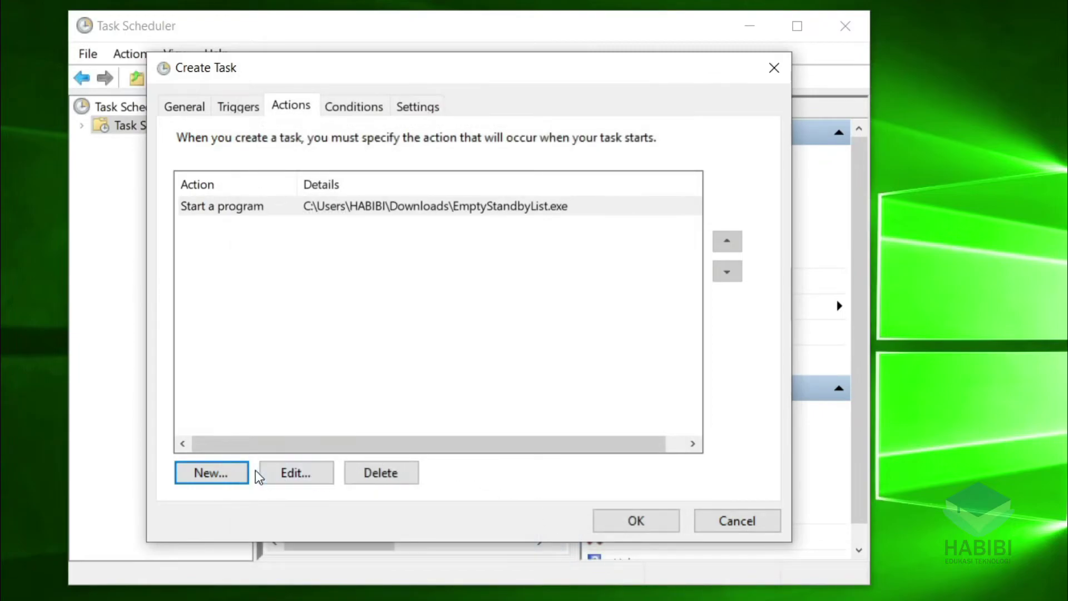
left_click(636, 521)
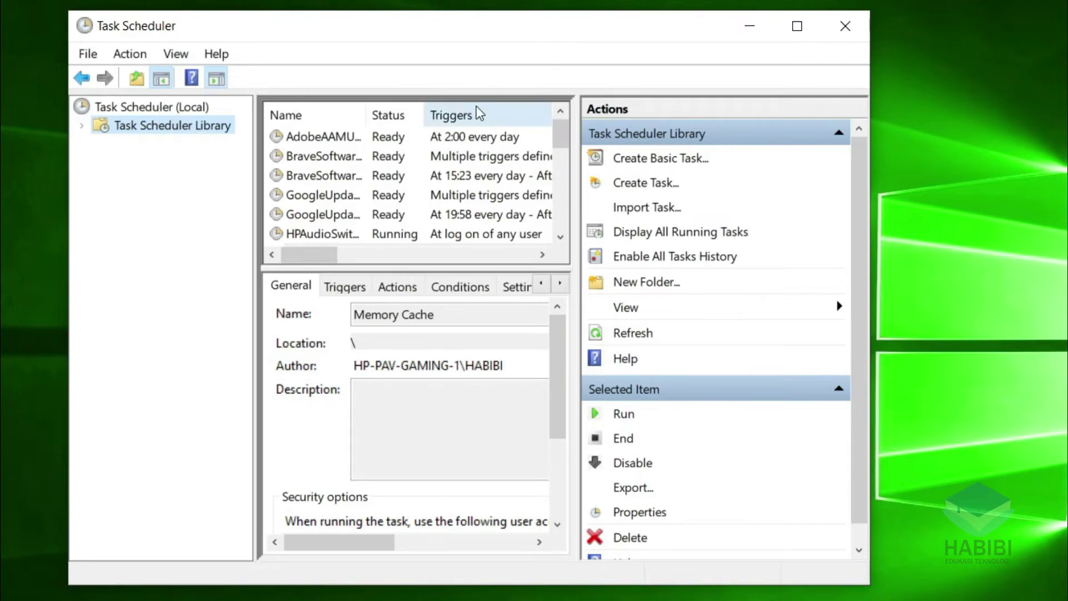
Widen the Task Scheduler window and refresh the summary of the local Task Scheduler.
left_click(195, 105)
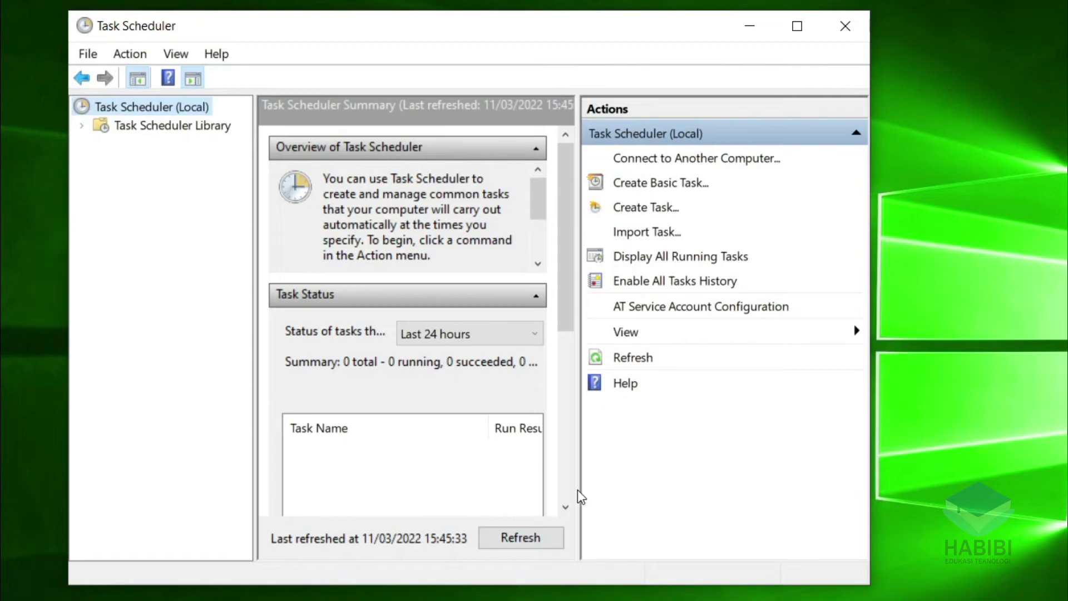
left_click_drag(872, 162, 974, 163)
left_click(623, 538)
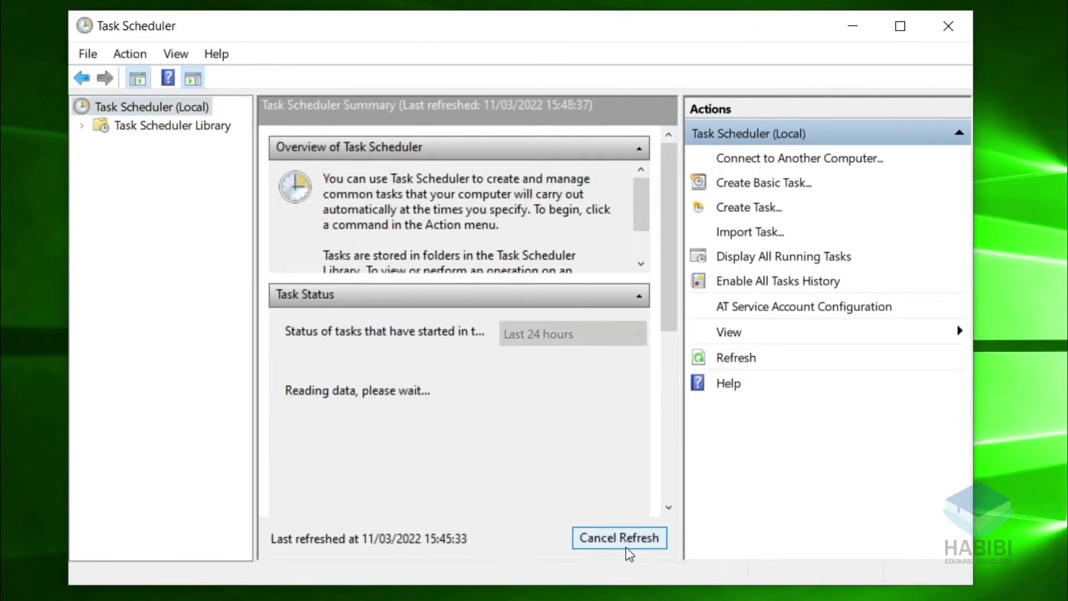
Widen the Name column in the Task Scheduler Library and run the Memory Cache task immediately.
left_click(146, 128)
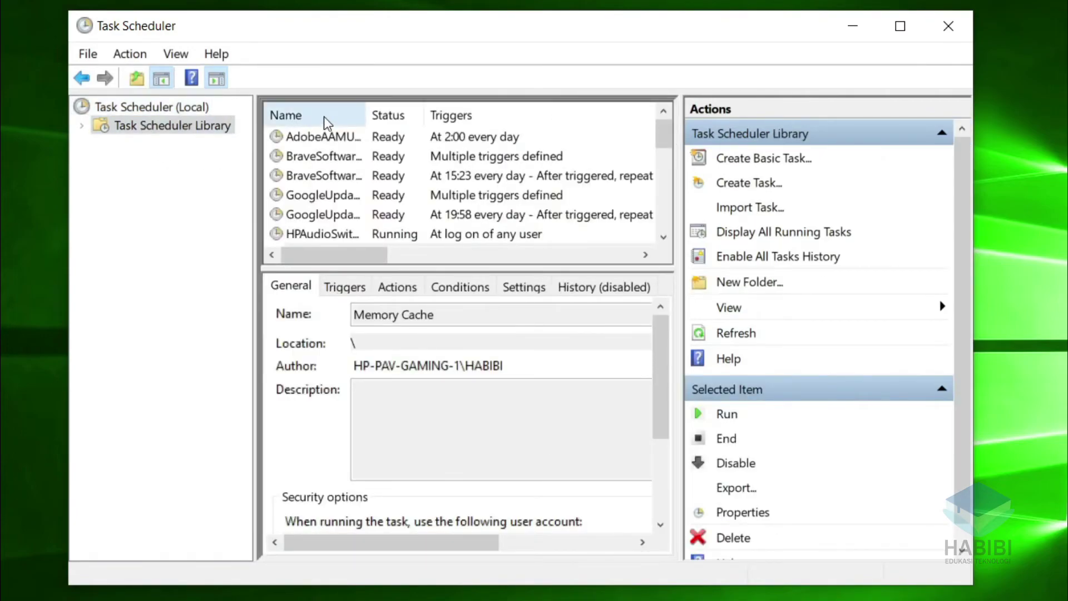
left_click_drag(363, 101, 421, 111)
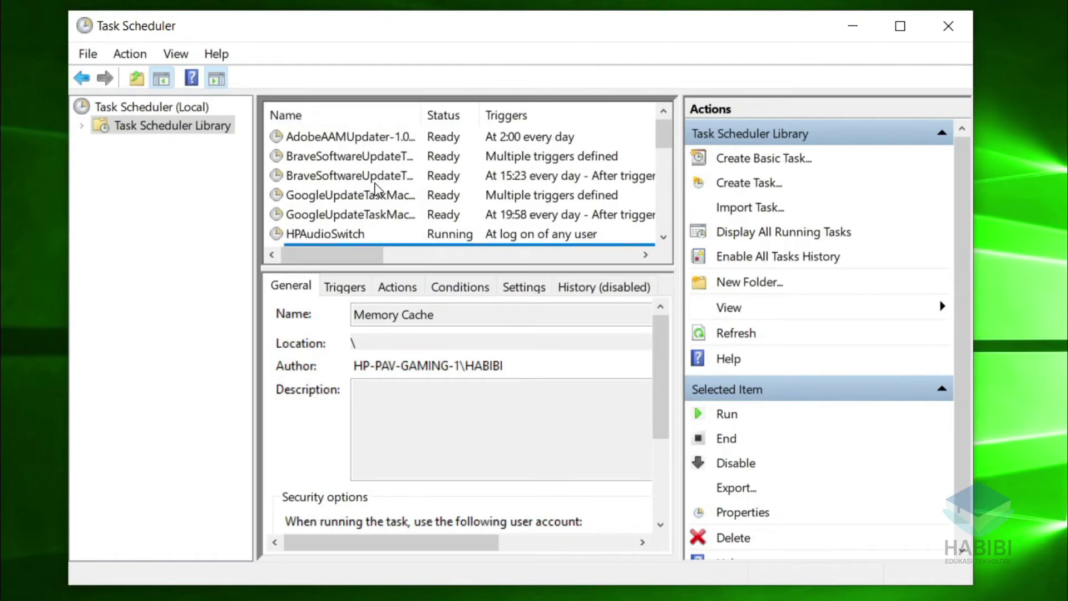
scroll(398, 196, "down", 2)
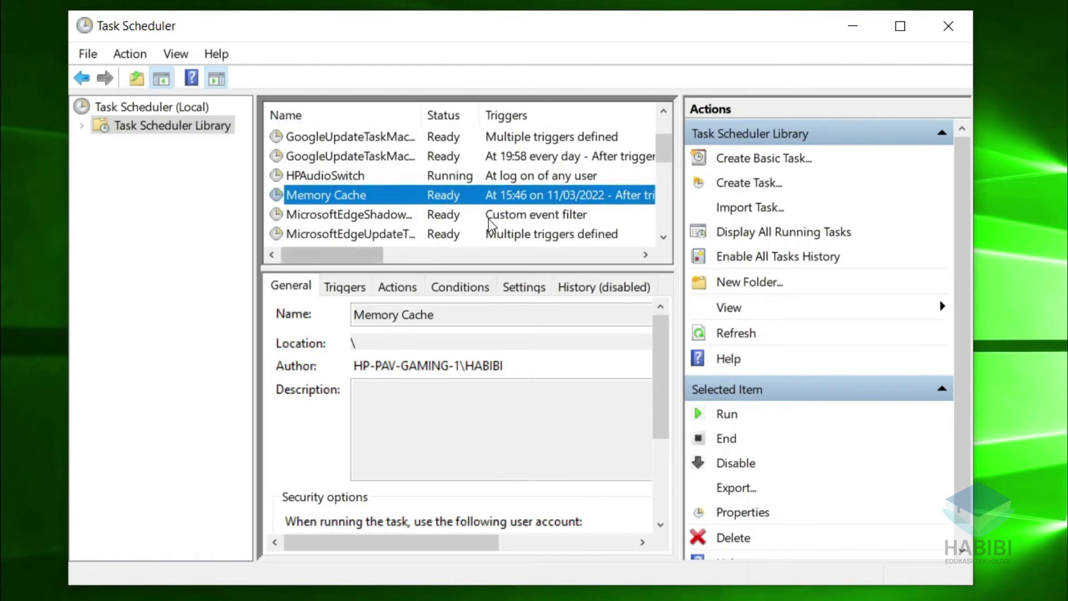
left_click(476, 180)
left_click(453, 197)
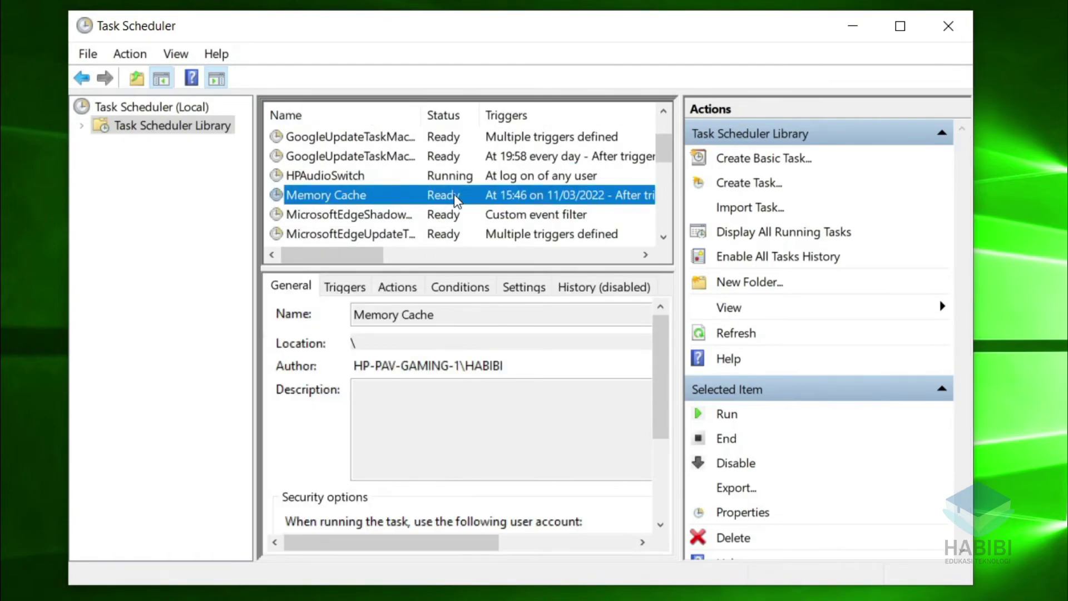
right_click(417, 198)
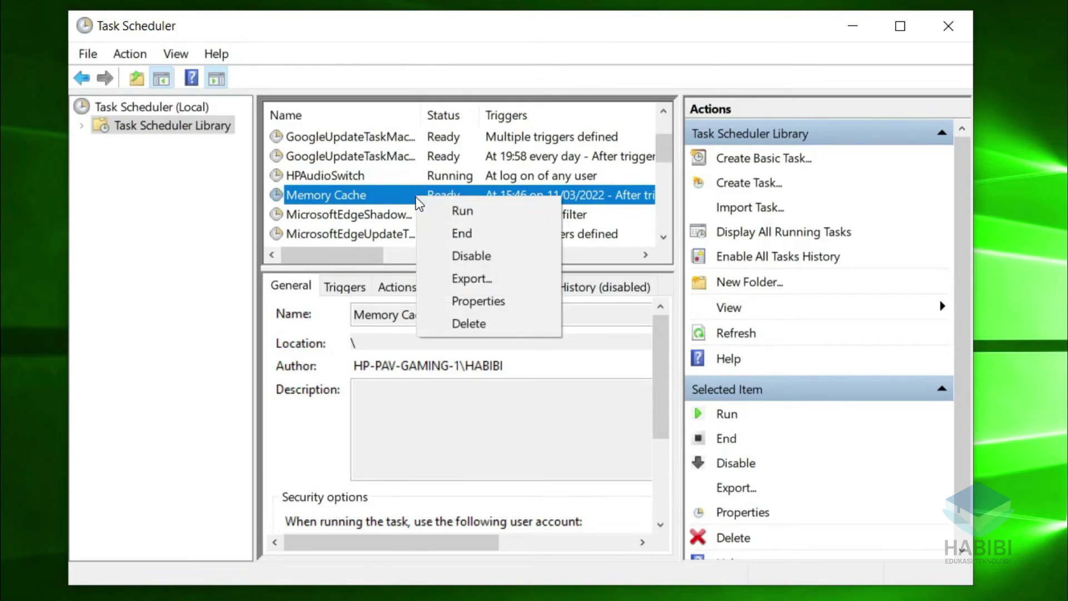
left_click(457, 213)
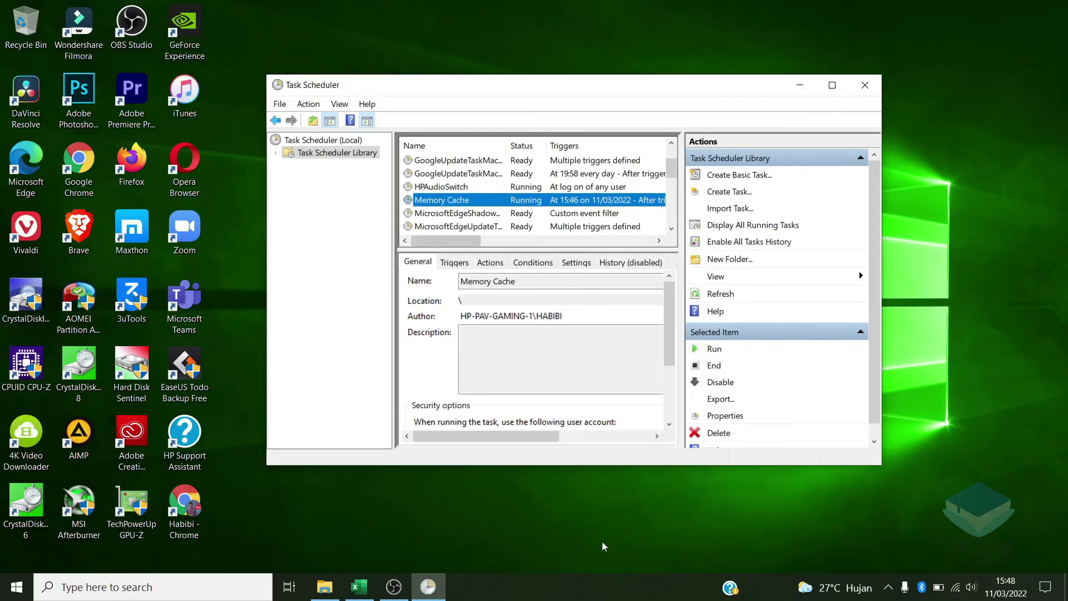
Open Task Manager and examine the memory usage and cached memory in its performance view.
left_click(559, 588)
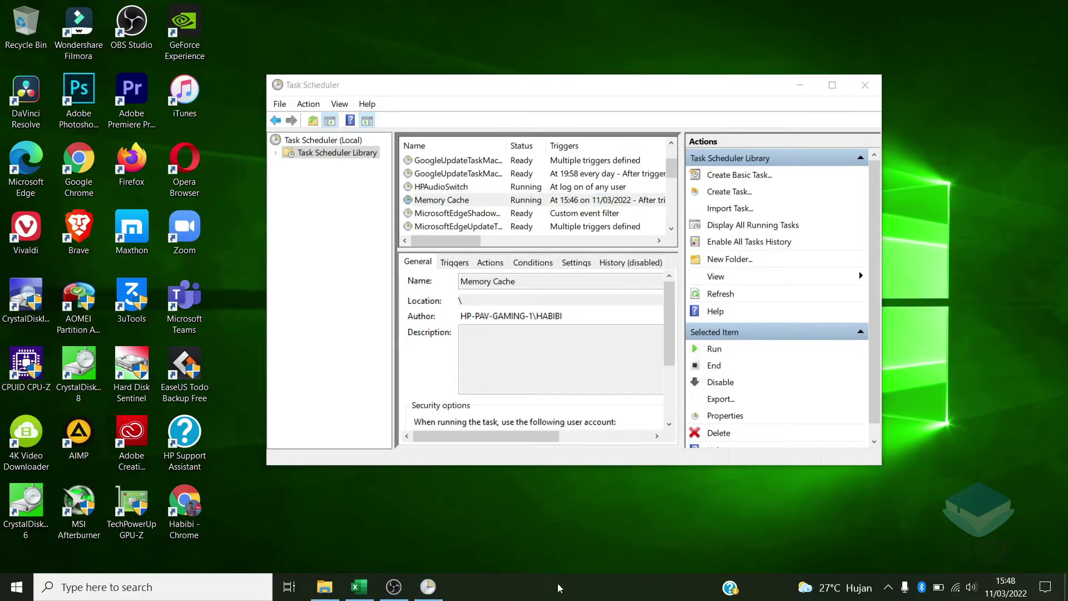
right_click(558, 588)
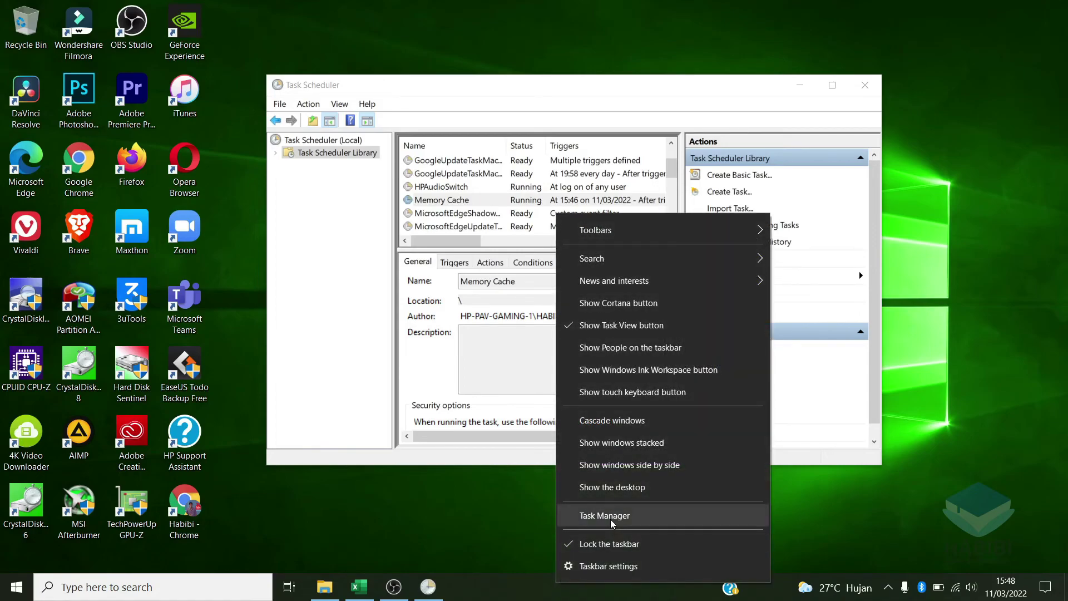
left_click(610, 518)
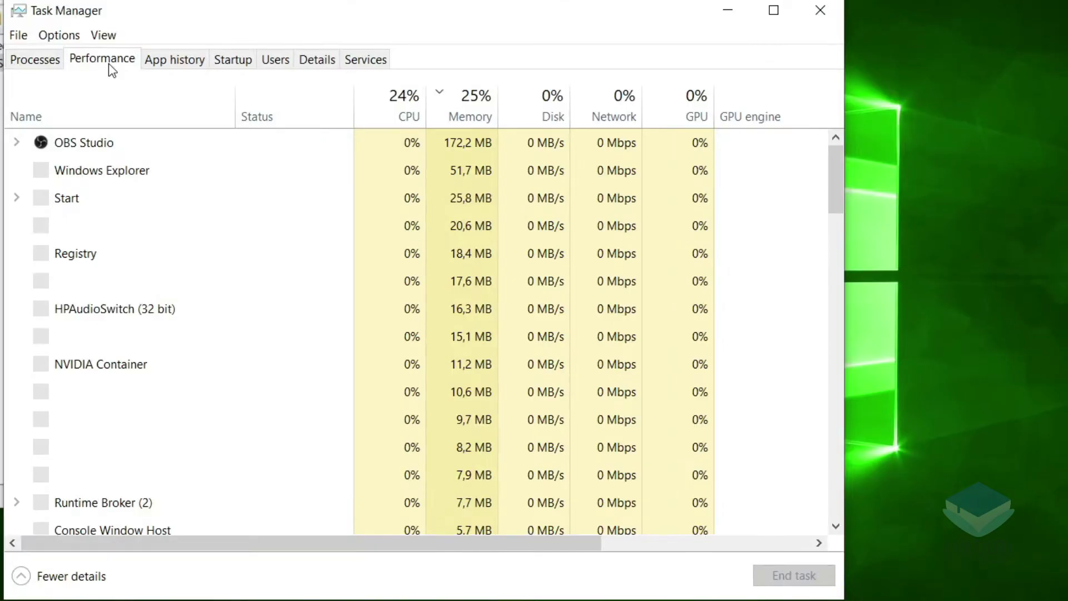
left_click(393, 151)
left_click(116, 168)
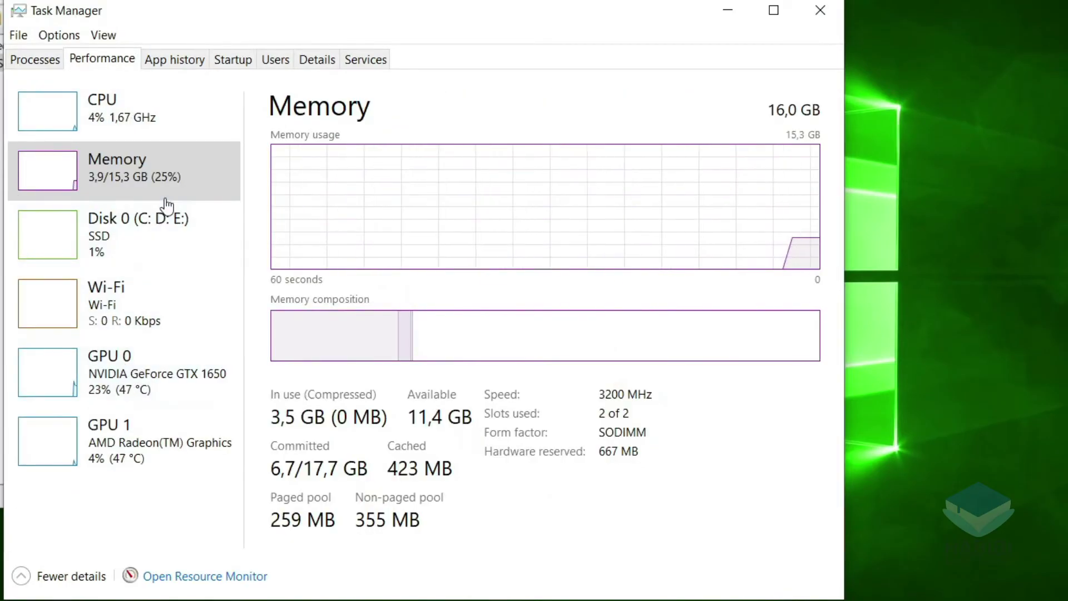